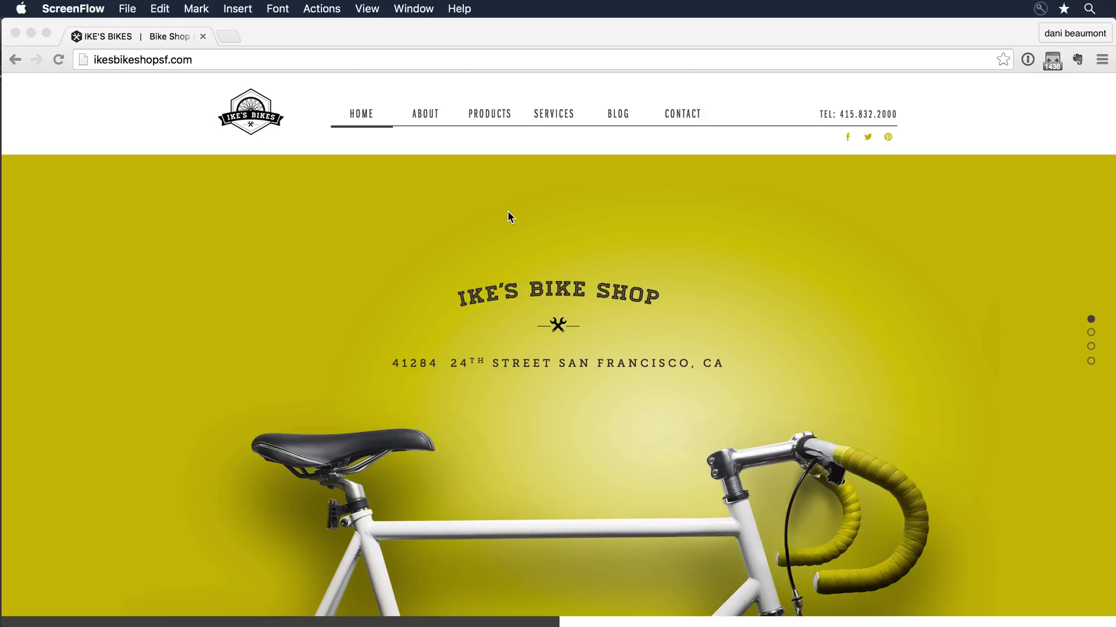
Scroll through the Plan view of the 2016_26_Clean site to review its pages and Main Master.
{"action": "scroll", "coordinate": [473, 270], "scroll_direction": "down", "scroll_amount": 3}
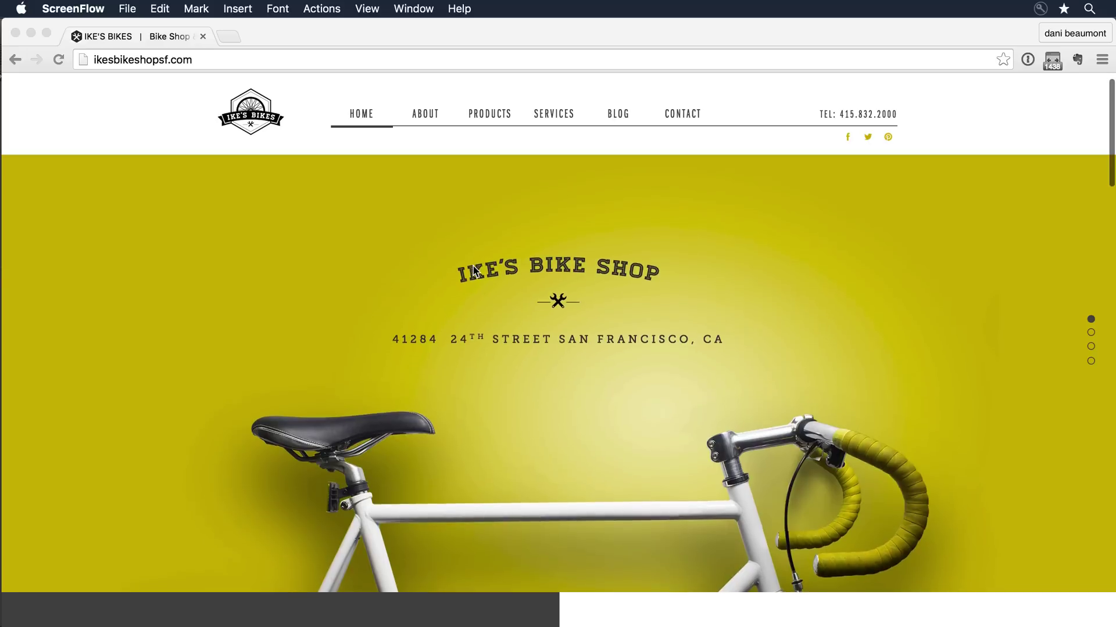
{"action": "scroll", "coordinate": [474, 270], "scroll_direction": "down", "scroll_amount": 2}
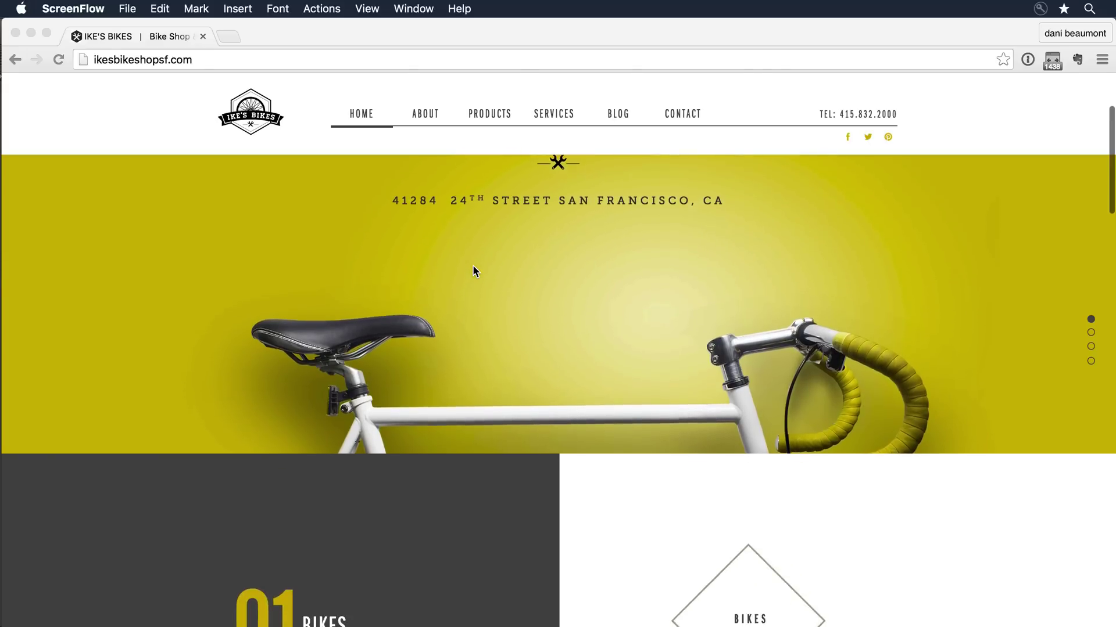
{"action": "scroll", "coordinate": [474, 270], "scroll_direction": "up", "scroll_amount": 3}
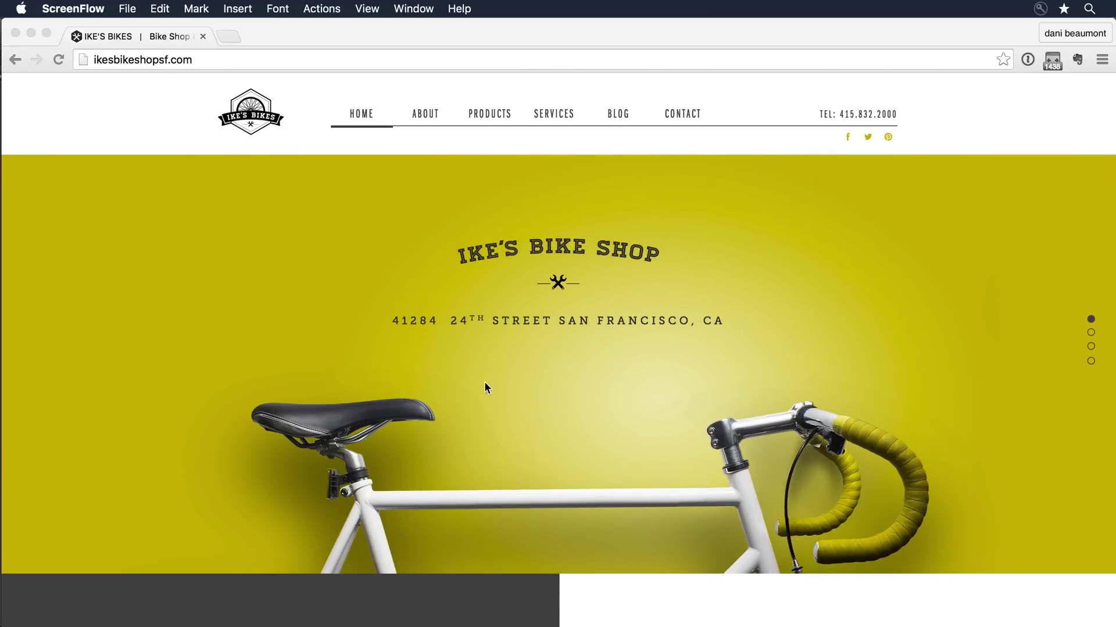
{"action": "scroll", "coordinate": [497, 433], "scroll_direction": "down", "scroll_amount": 3}
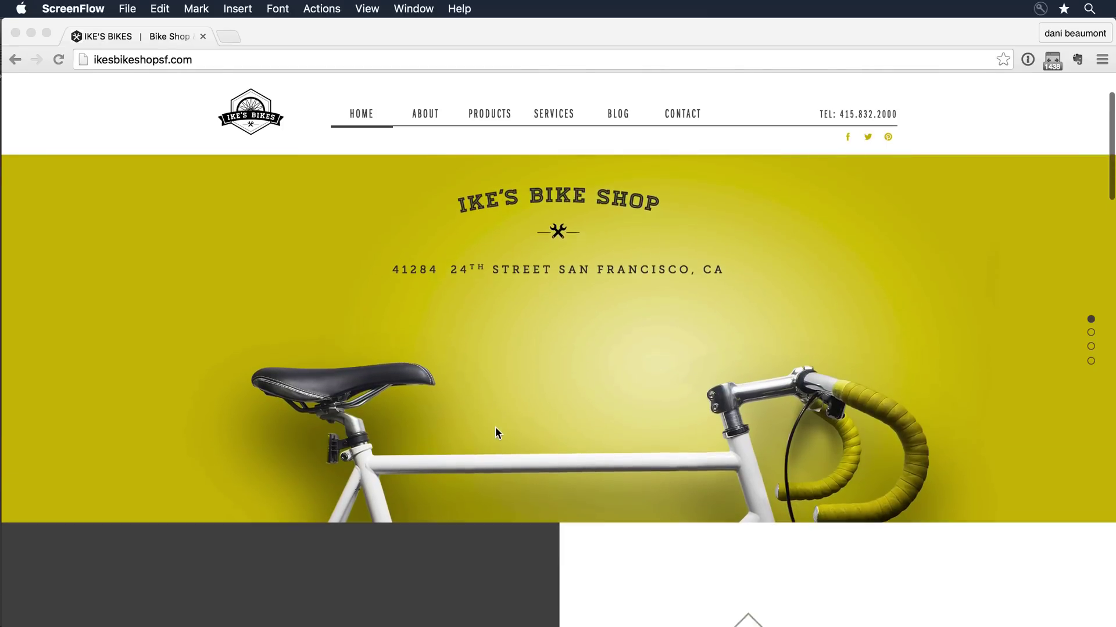
{"action": "scroll", "coordinate": [497, 433], "scroll_direction": "down", "scroll_amount": 3}
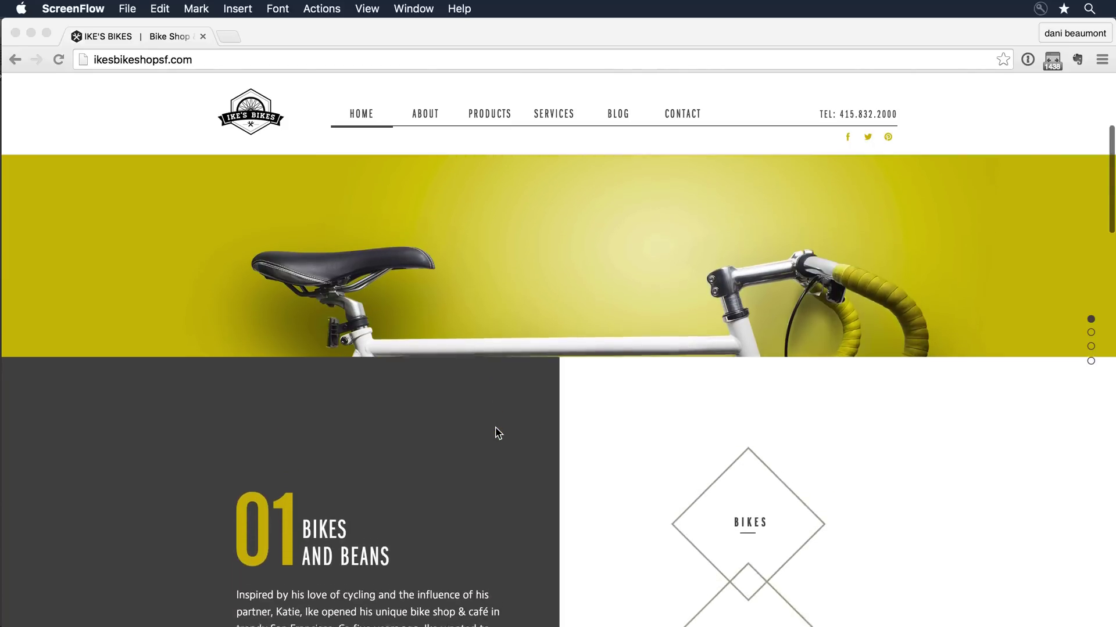
{"action": "scroll", "coordinate": [496, 433], "scroll_direction": "down", "scroll_amount": 2}
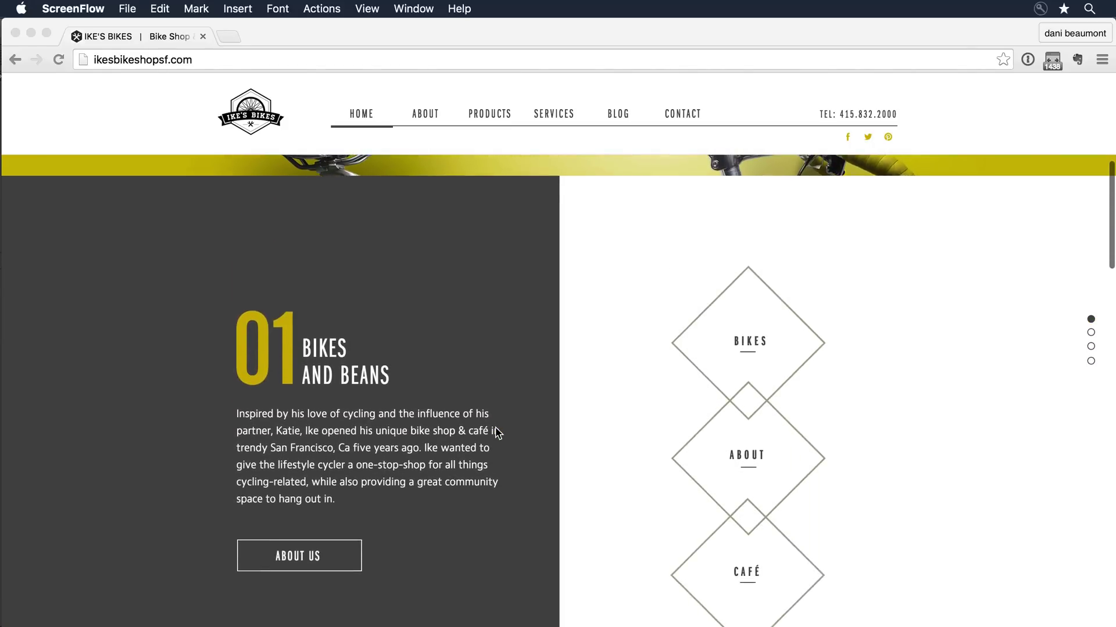
{"action": "scroll", "coordinate": [497, 433], "scroll_direction": "up", "scroll_amount": 3}
{"action": "scroll", "coordinate": [496, 433], "scroll_direction": "up", "scroll_amount": 3}
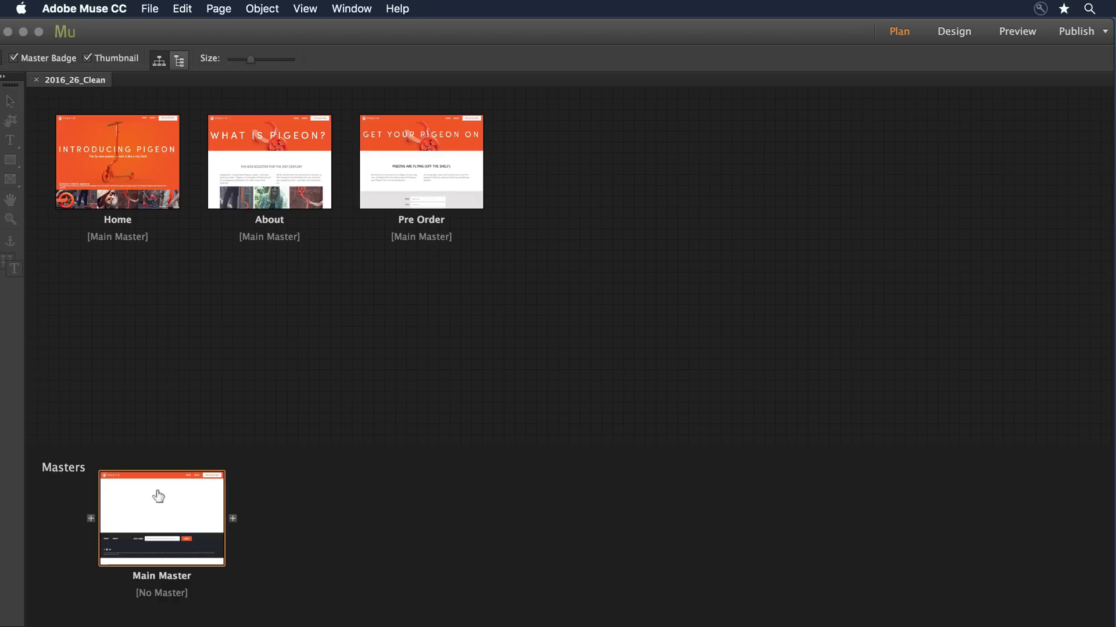
Open Main Master in Design mode and zoom out to 75% to show its header and footer.
{"action": "double_click", "coordinate": [142, 508]}
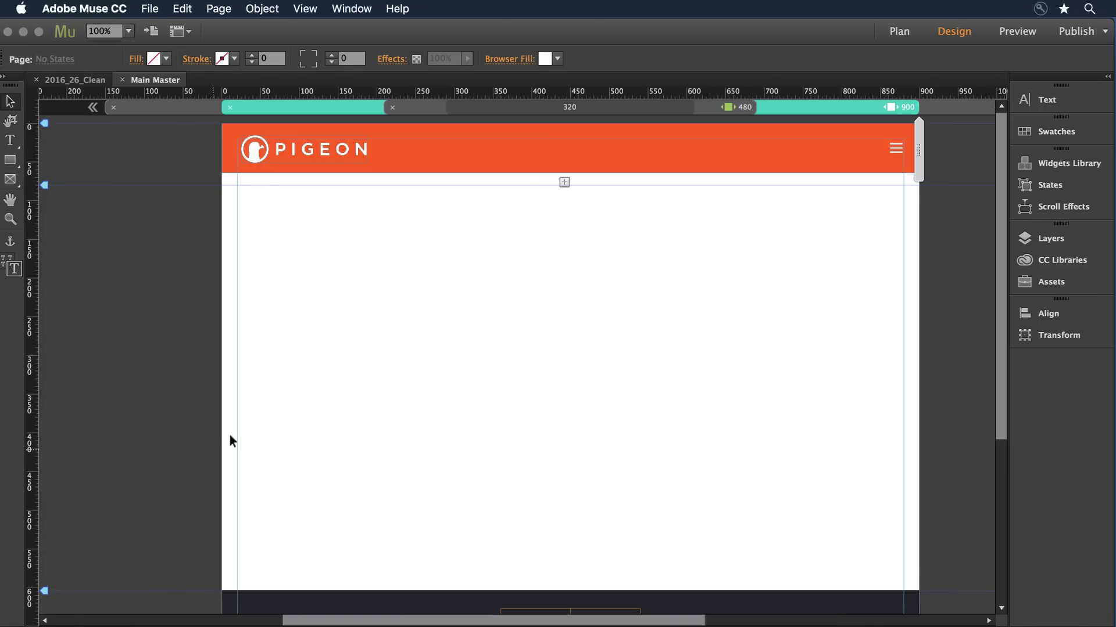
{"action": "key", "text": "super+minus"}
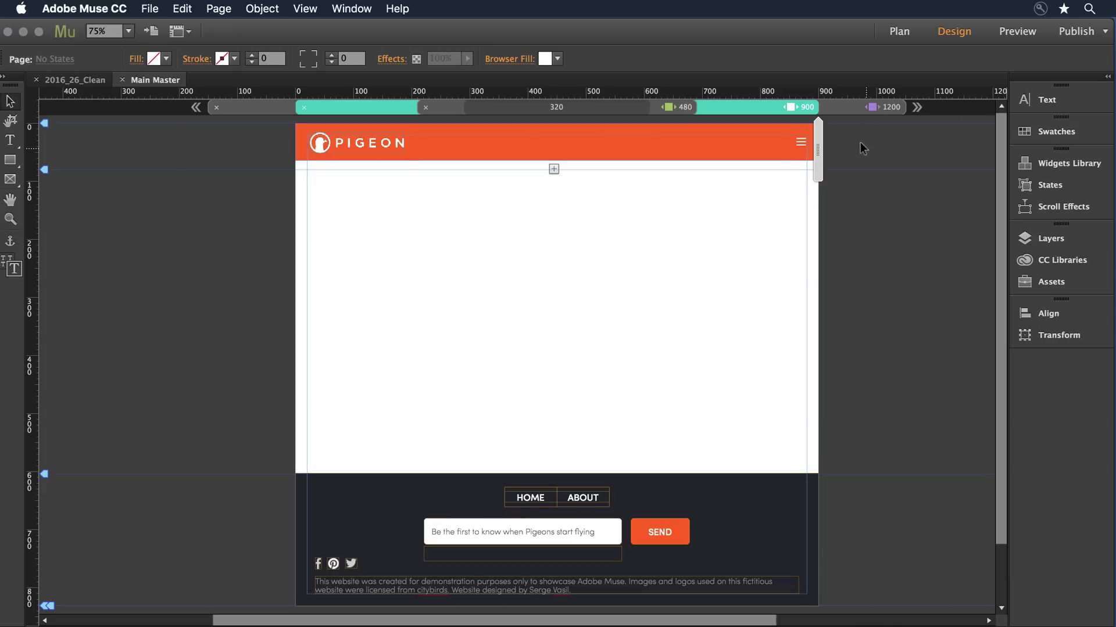
{"action": "left_click", "coordinate": [749, 149]}
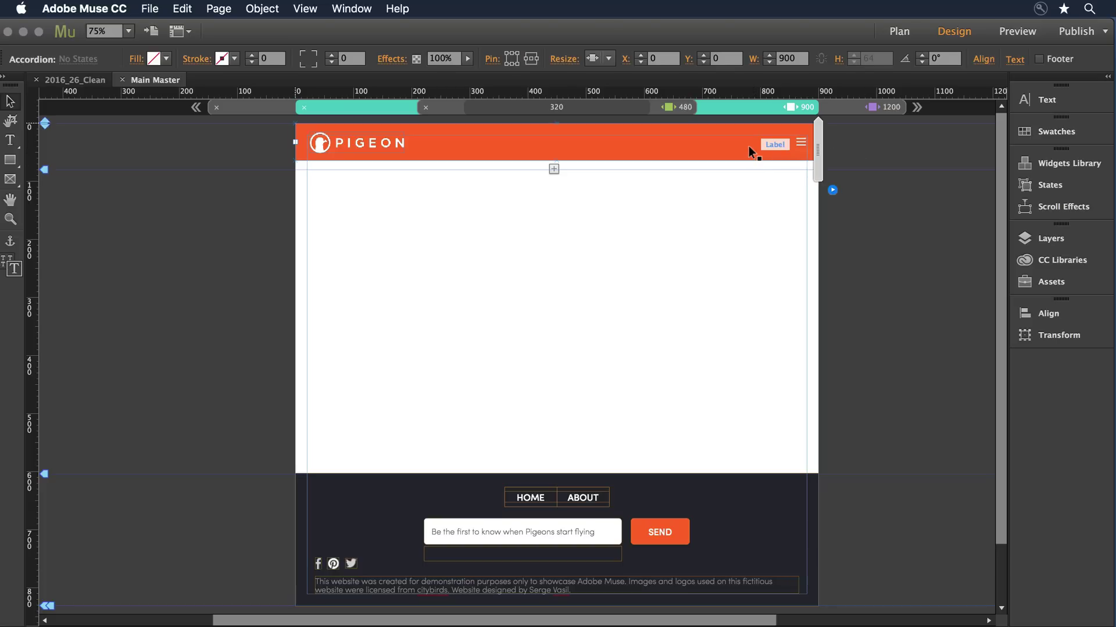
{"action": "left_click", "coordinate": [1058, 206]}
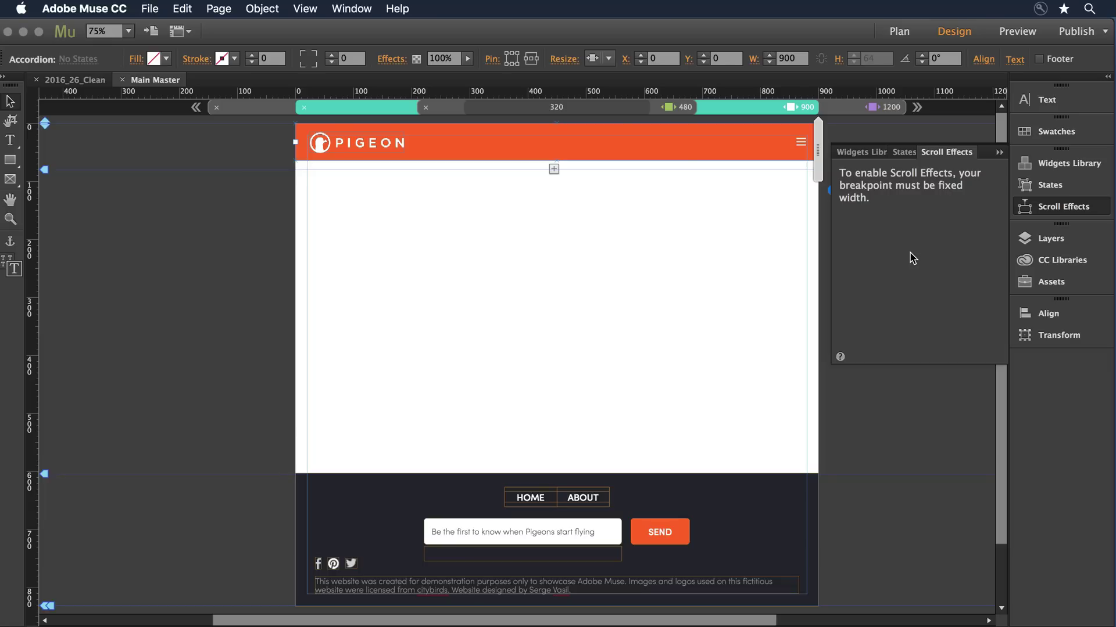
{"action": "left_click", "coordinate": [886, 398]}
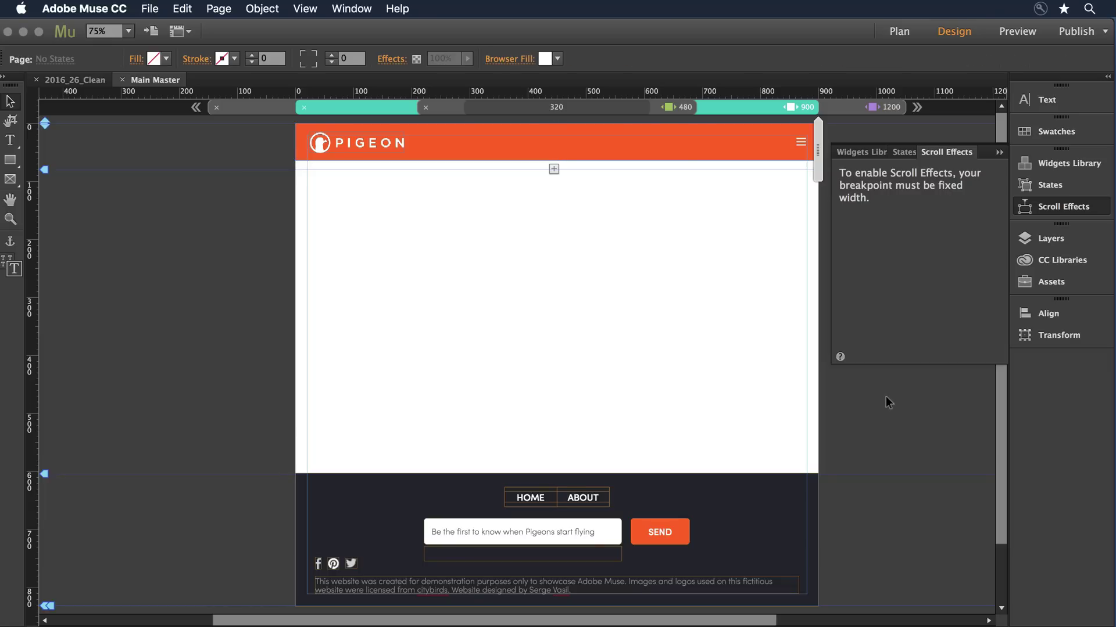
{"action": "left_click", "coordinate": [998, 152]}
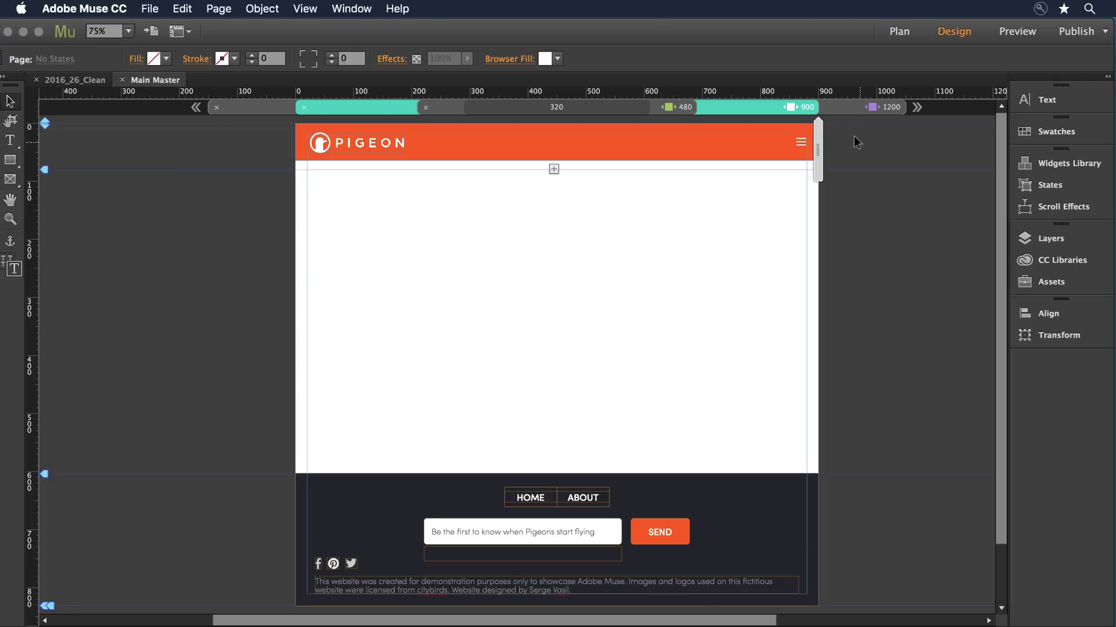
Add a 1250 px breakpoint set to Fixed Width on the Main Master.
{"action": "right_click", "coordinate": [849, 109]}
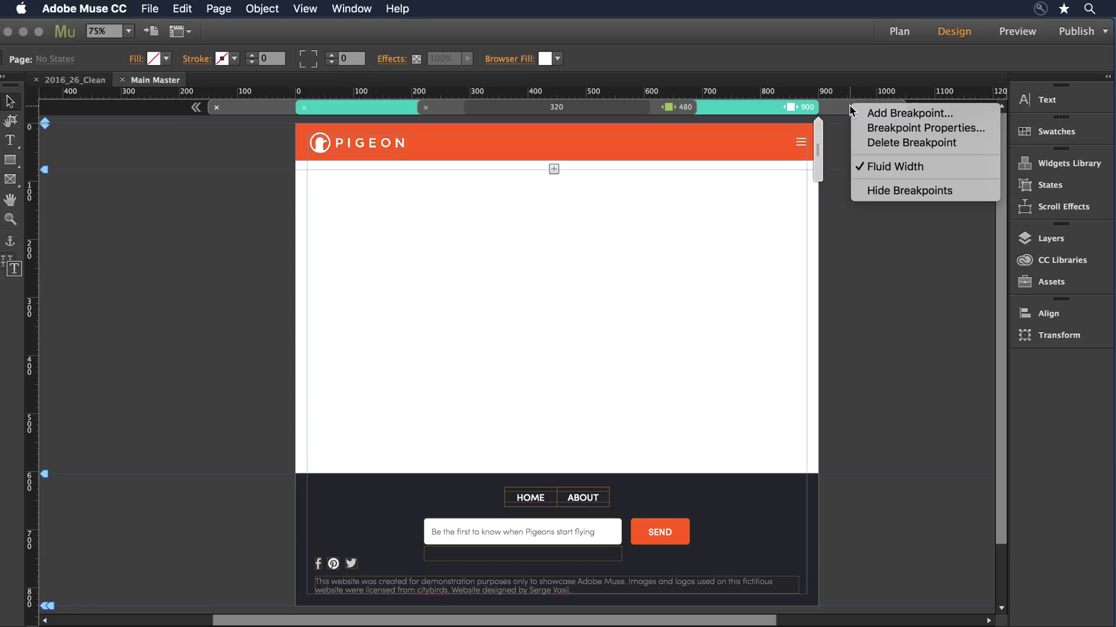
{"action": "left_click", "coordinate": [878, 114]}
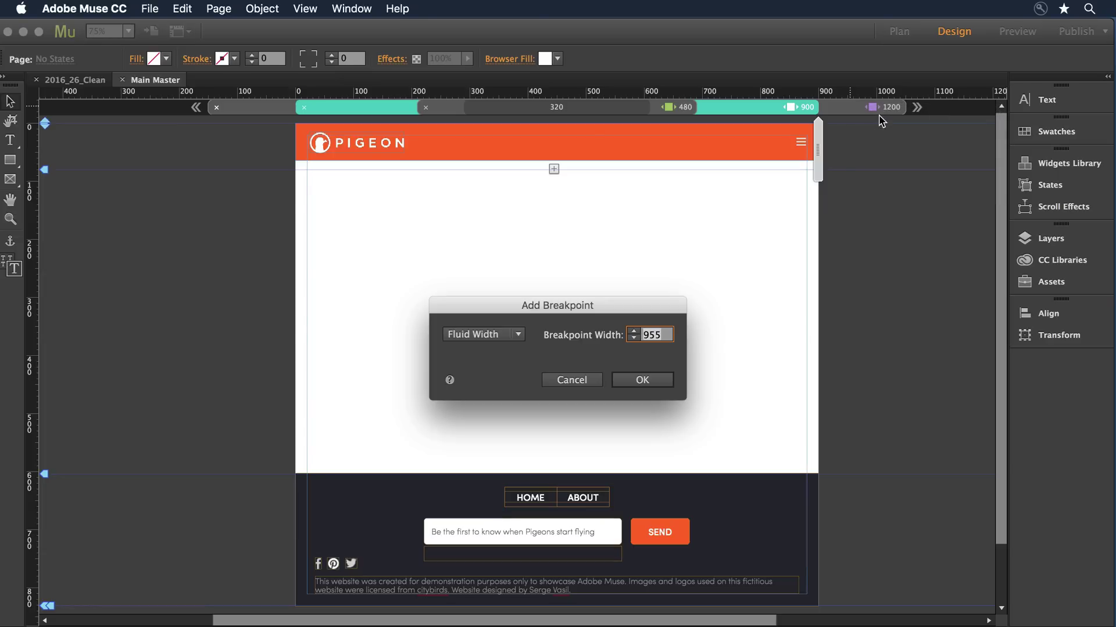
{"action": "type", "text": "1250"}
{"action": "left_click", "coordinate": [507, 335]}
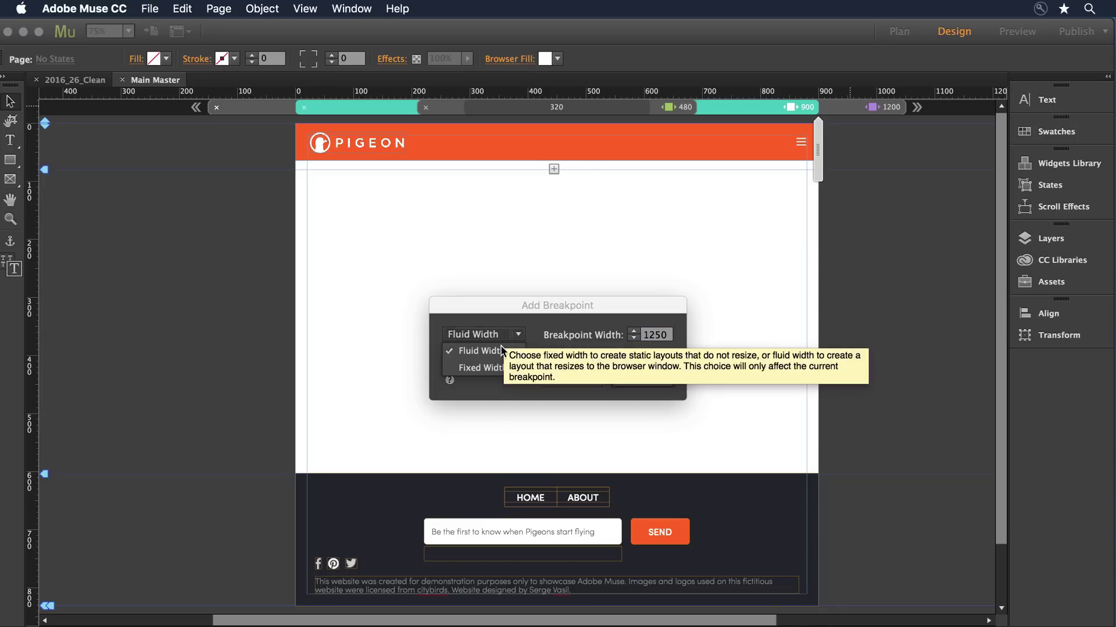
{"action": "left_click", "coordinate": [495, 368]}
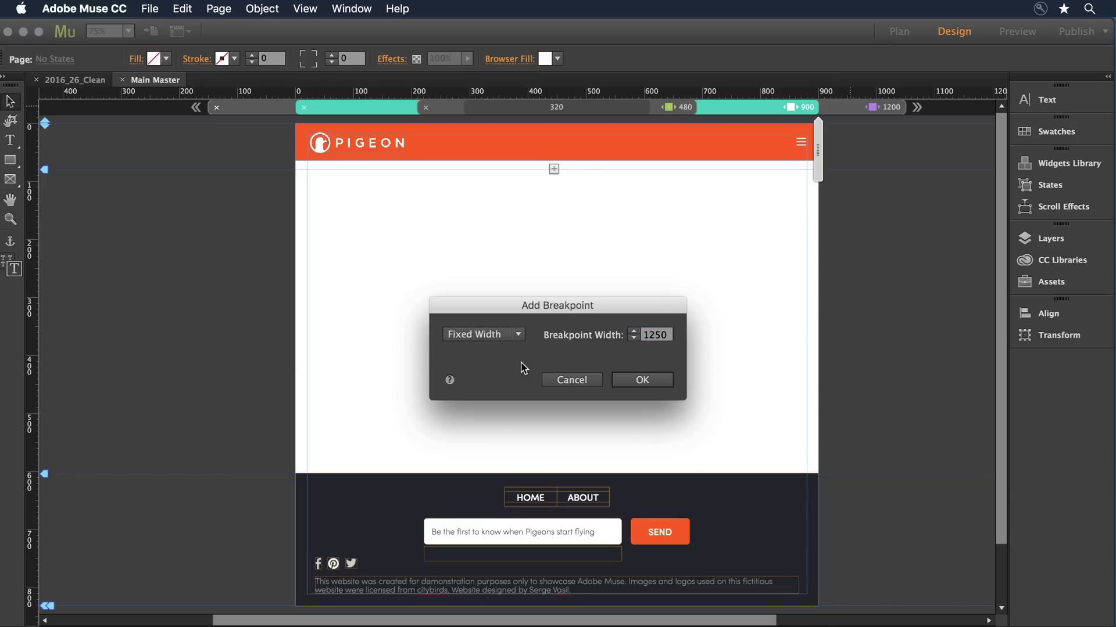
{"action": "left_click", "coordinate": [634, 379]}
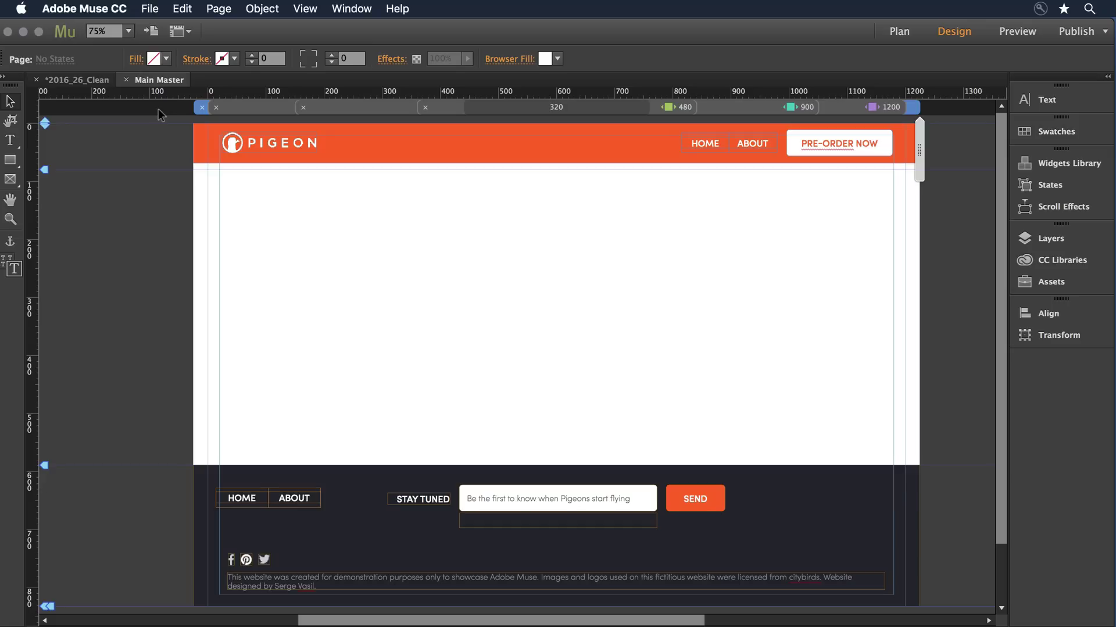
Give the header logo, menu and button Motion scrolling with key position 0 px and motion 0.
{"action": "left_click_drag", "start_coordinate": [163, 120], "coordinate": [932, 195]}
{"action": "left_click", "coordinate": [1040, 207]}
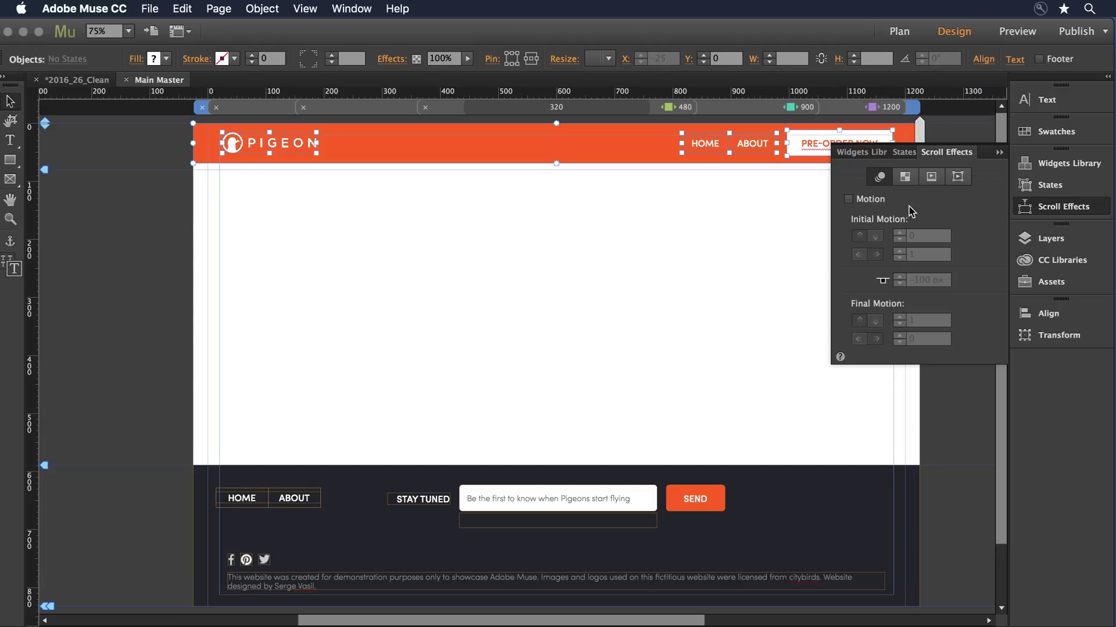
{"action": "left_click", "coordinate": [876, 201]}
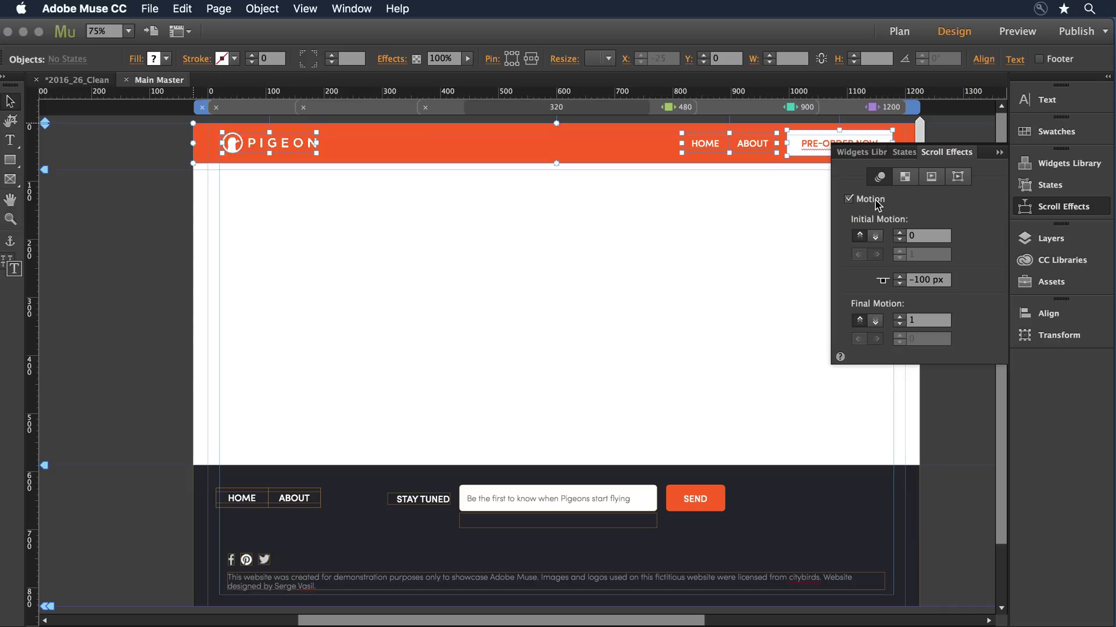
{"action": "left_click", "coordinate": [925, 281]}
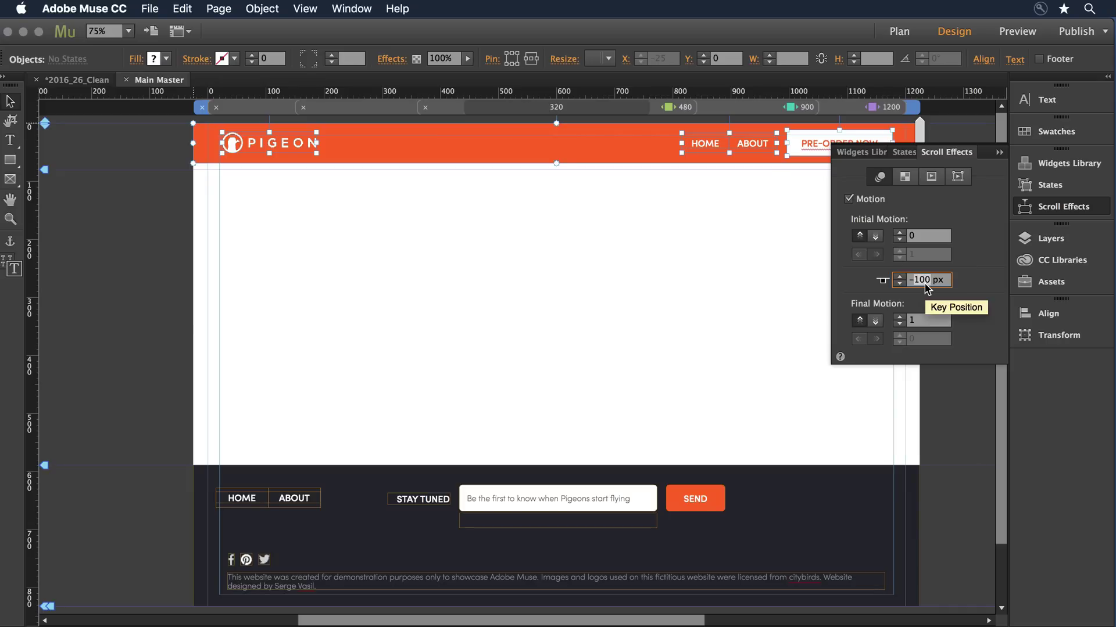
{"action": "type", "text": "0"}
{"action": "key", "text": "Tab"}
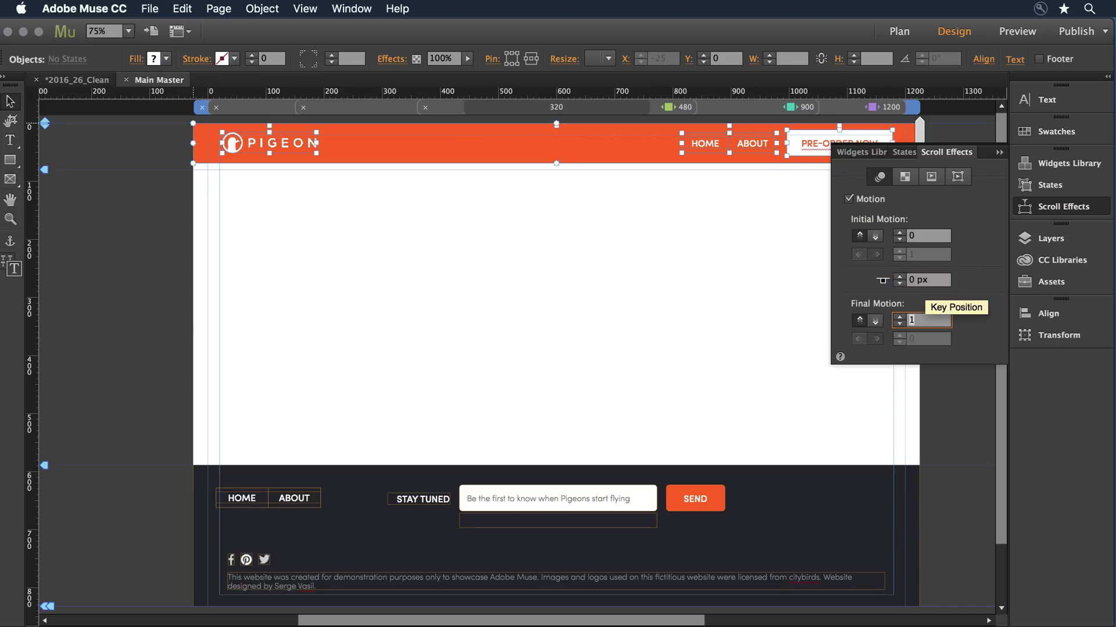
{"action": "type", "text": "0"}
{"action": "key", "text": "Tab"}
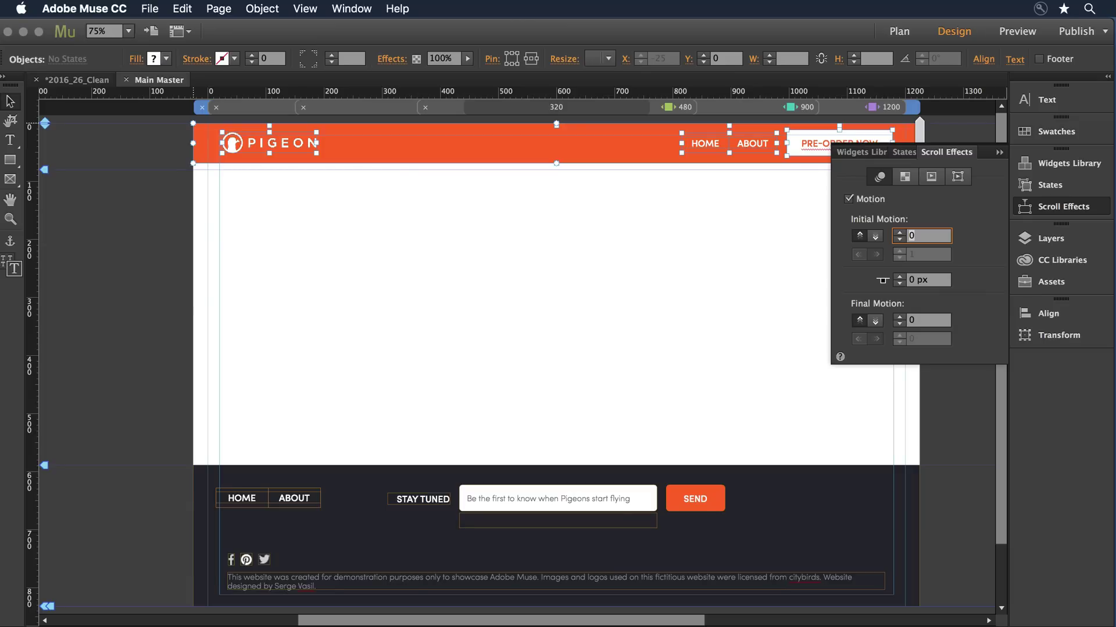
{"action": "left_click", "coordinate": [663, 285]}
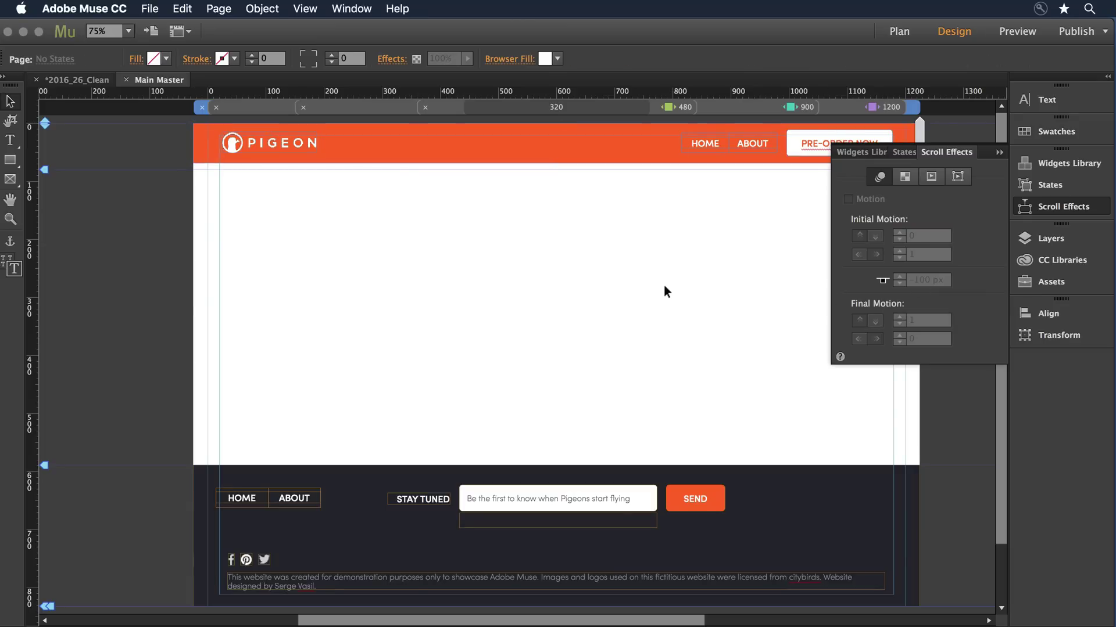
Close Scroll Effects and open the About page from Plan view.
{"action": "left_click", "coordinate": [1000, 154]}
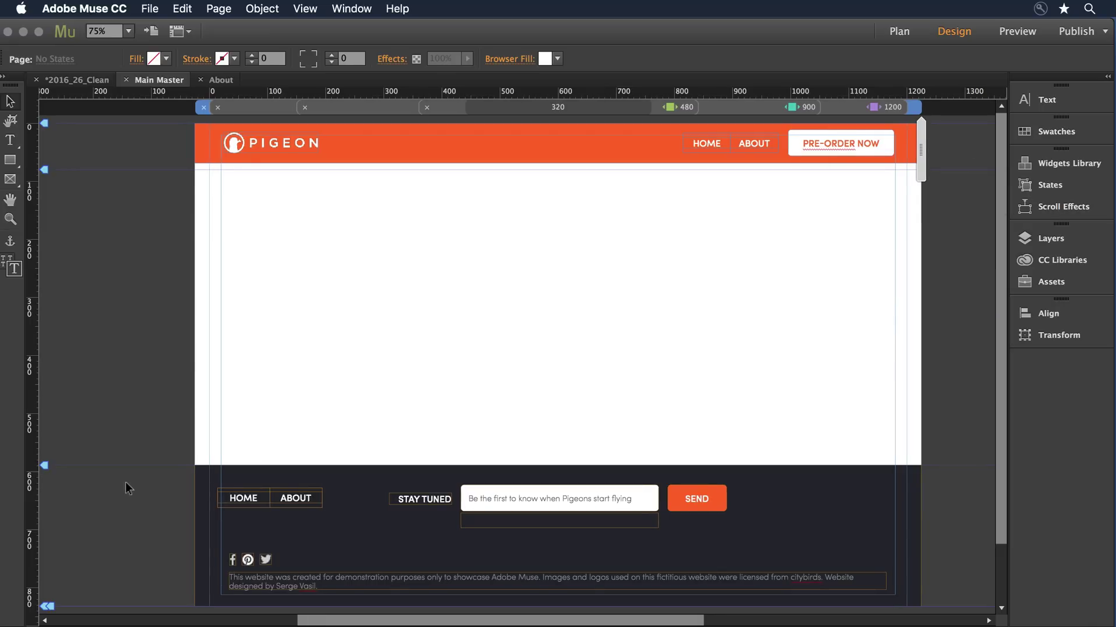
{"action": "key", "text": "super+j"}
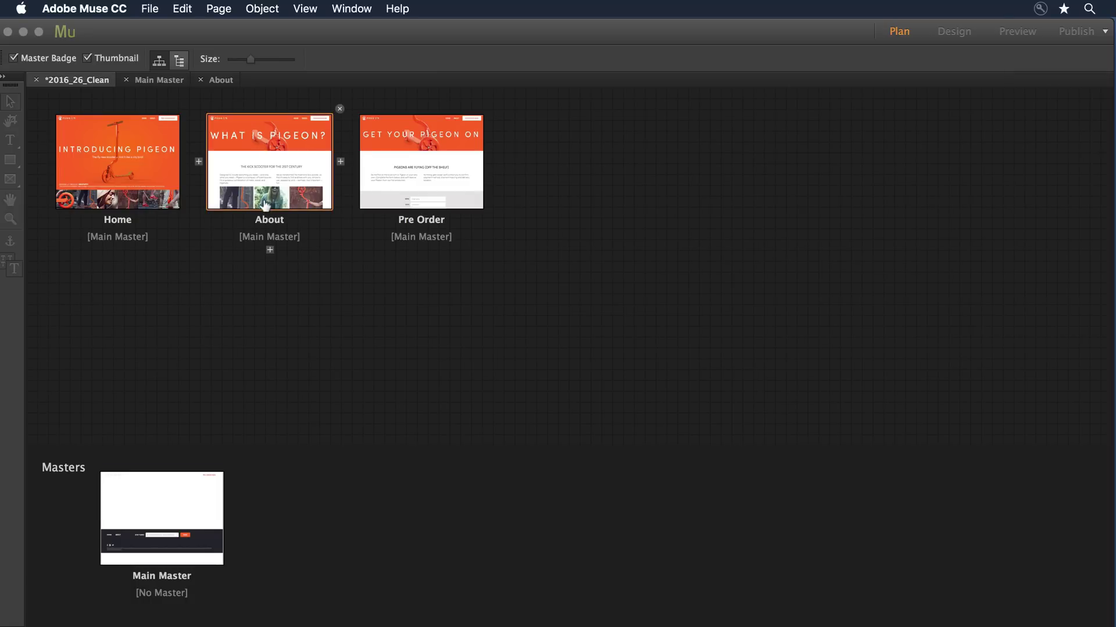
{"action": "double_click", "coordinate": [259, 161]}
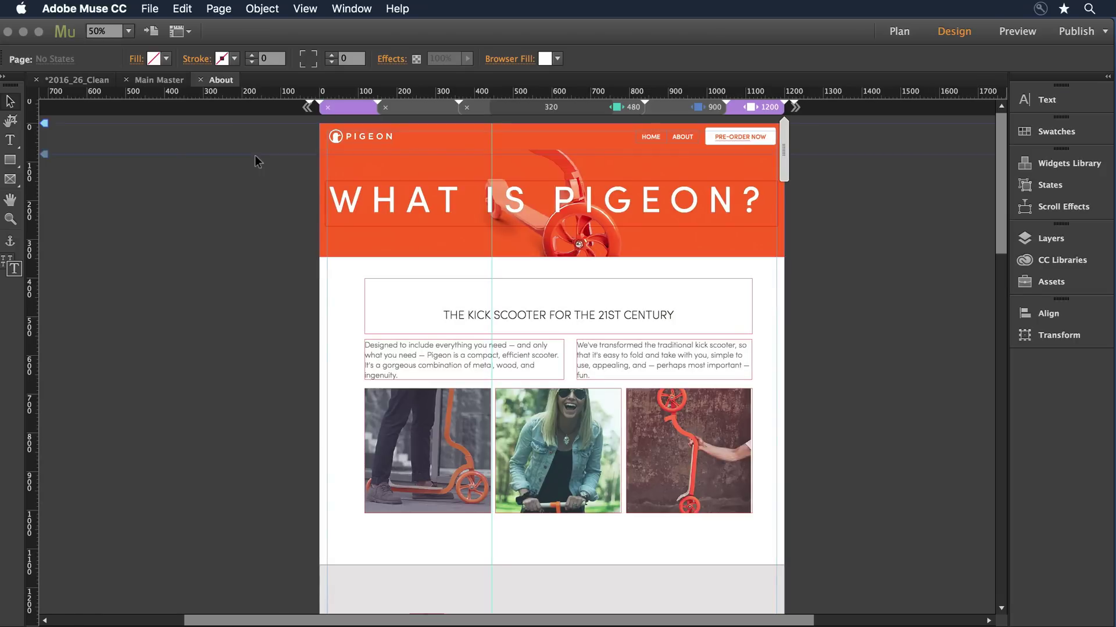
Add a 1250 px fixed-width breakpoint to the About page.
{"action": "right_click", "coordinate": [768, 109]}
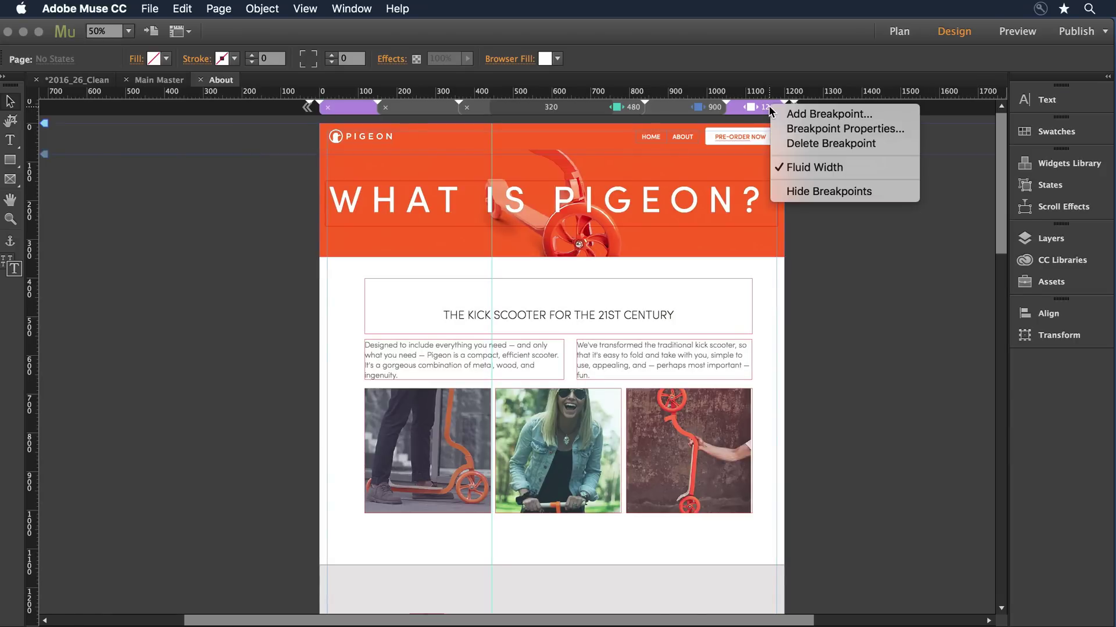
{"action": "left_click", "coordinate": [791, 115]}
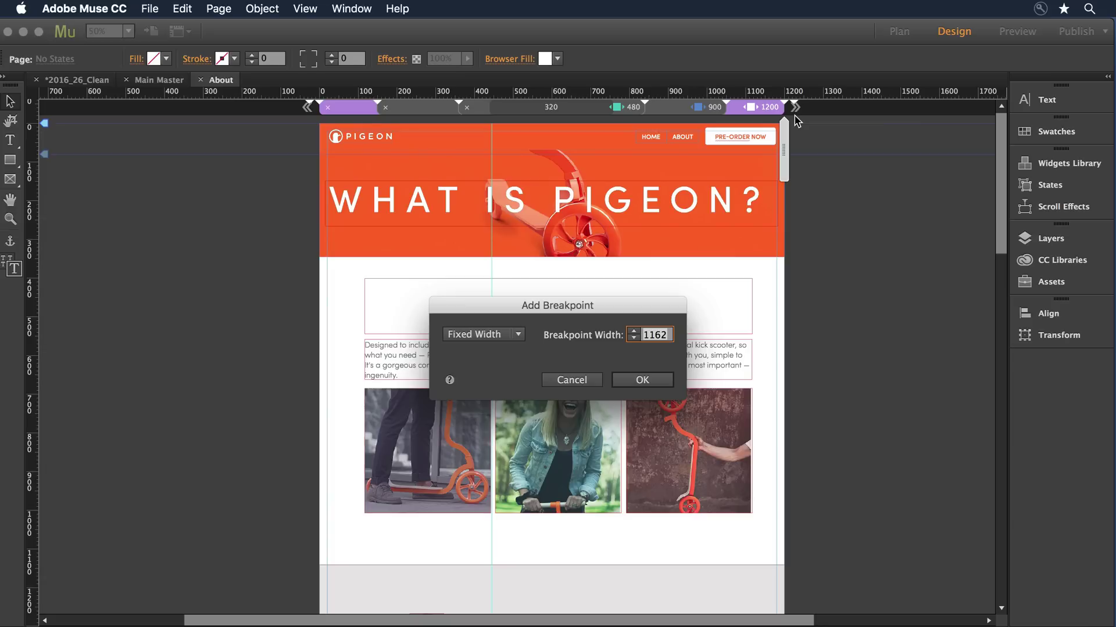
{"action": "type", "text": "12"}
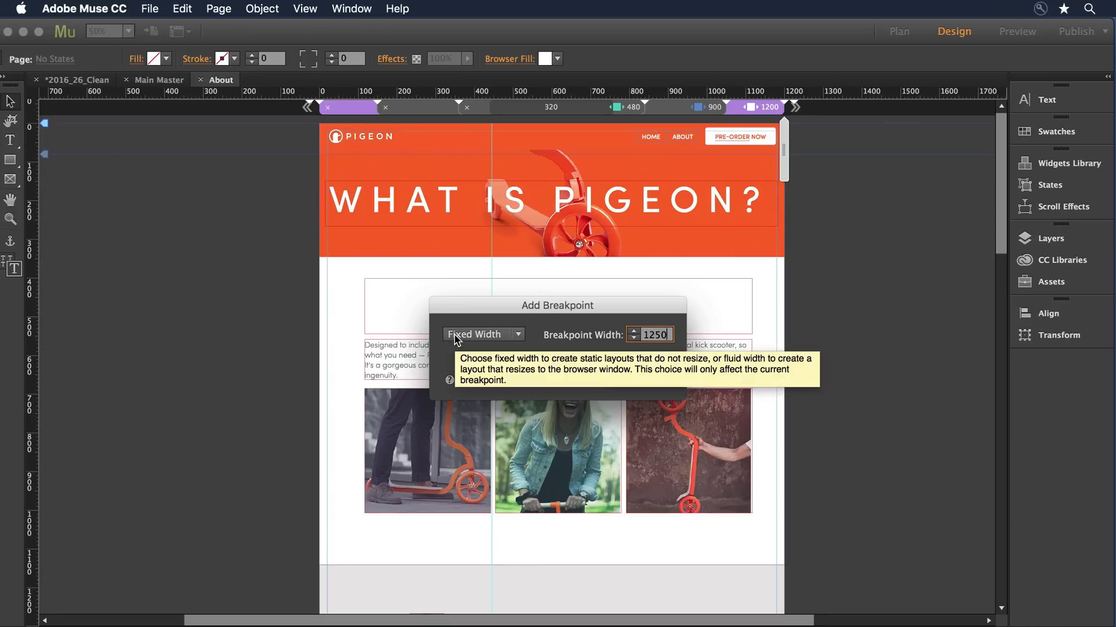
{"action": "left_click", "coordinate": [641, 381]}
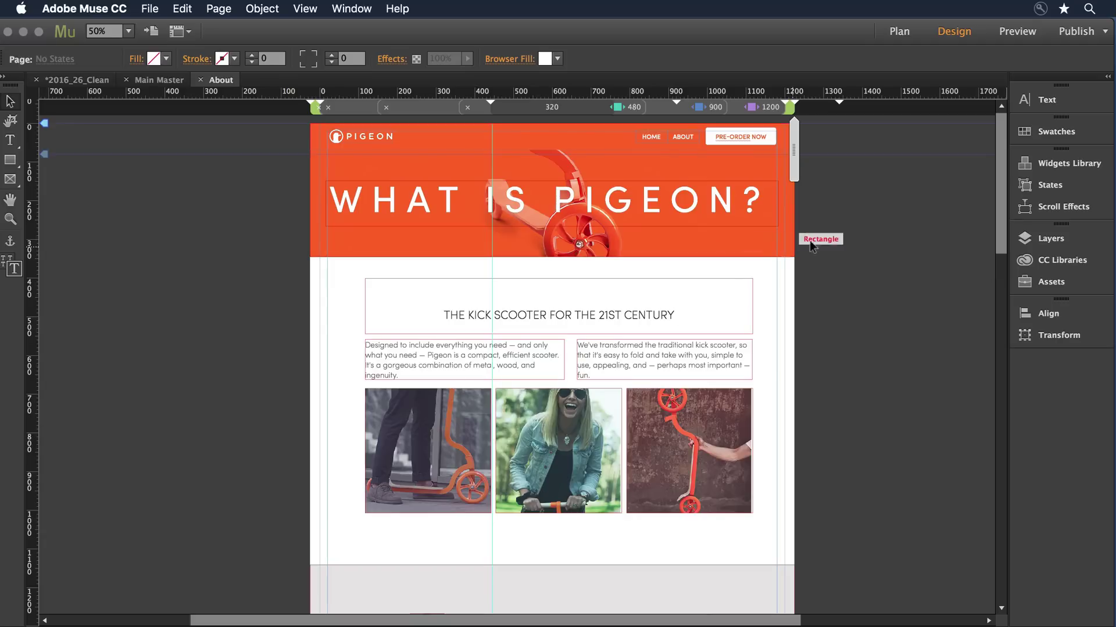
Give the orange hero rectangle's fill Motion scrolling: speed 0.8, offset 0 px, final speed 0.8.
{"action": "left_click", "coordinate": [756, 239]}
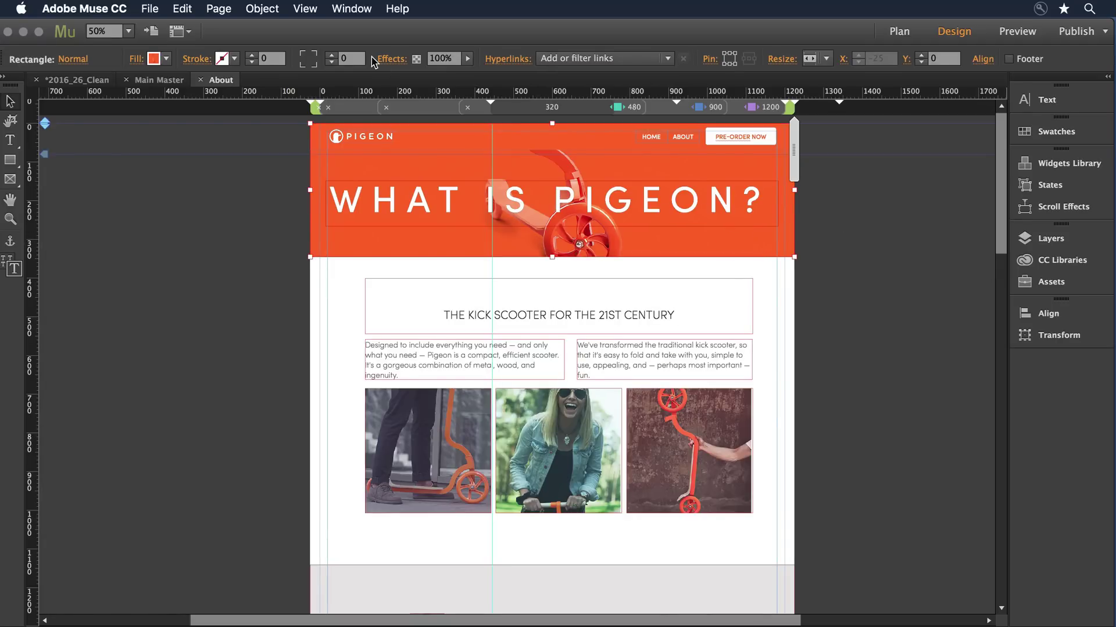
{"action": "left_click", "coordinate": [133, 59]}
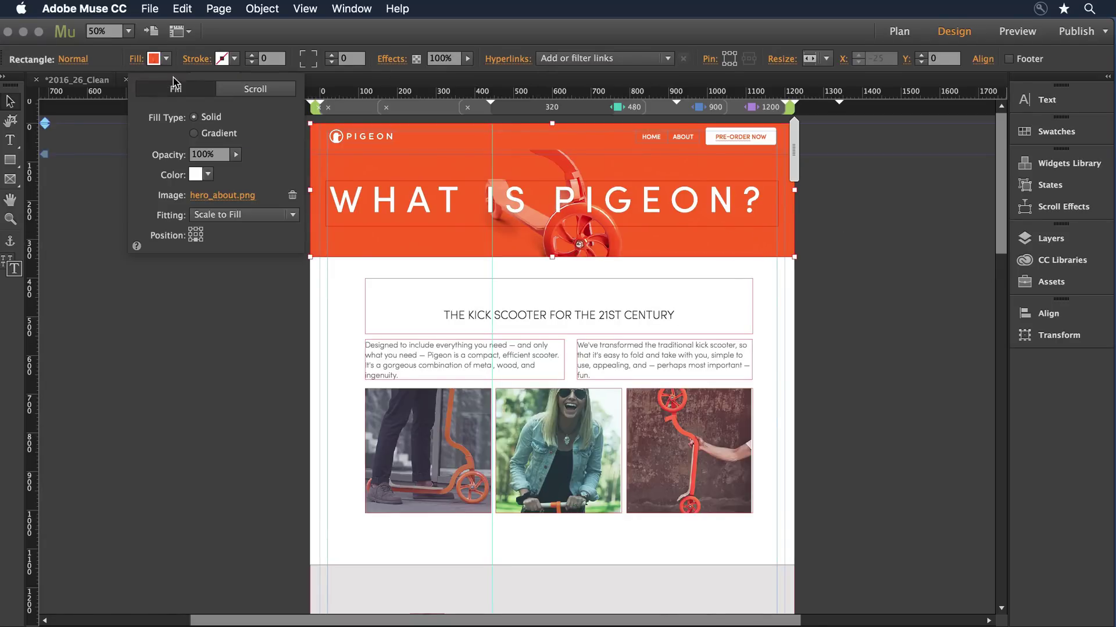
{"action": "left_click", "coordinate": [230, 93]}
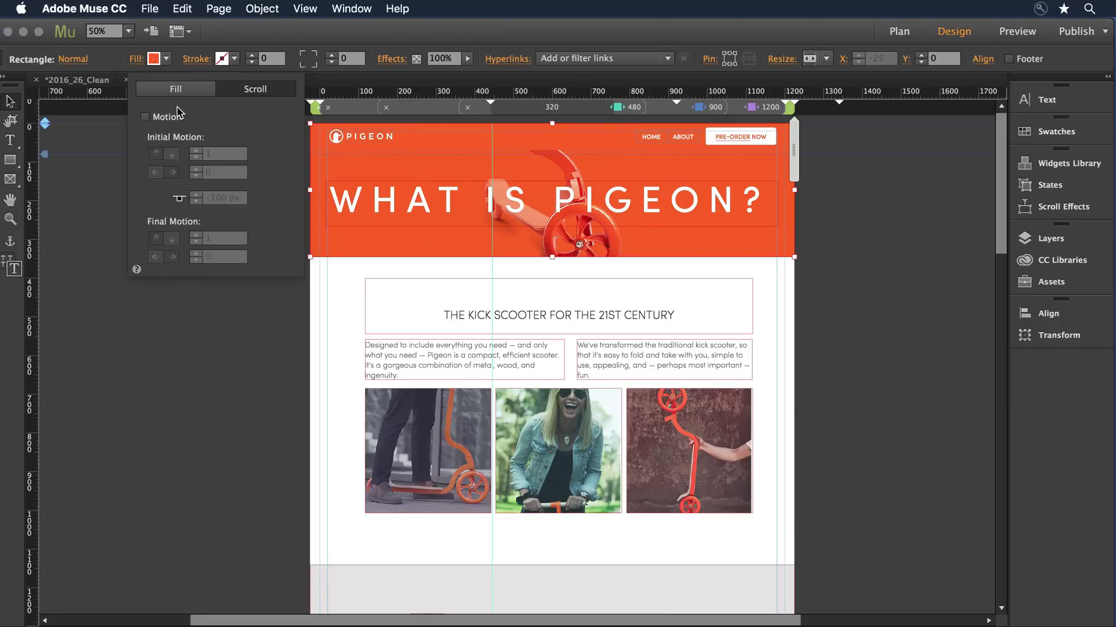
{"action": "left_click", "coordinate": [168, 117]}
{"action": "left_click", "coordinate": [231, 154]}
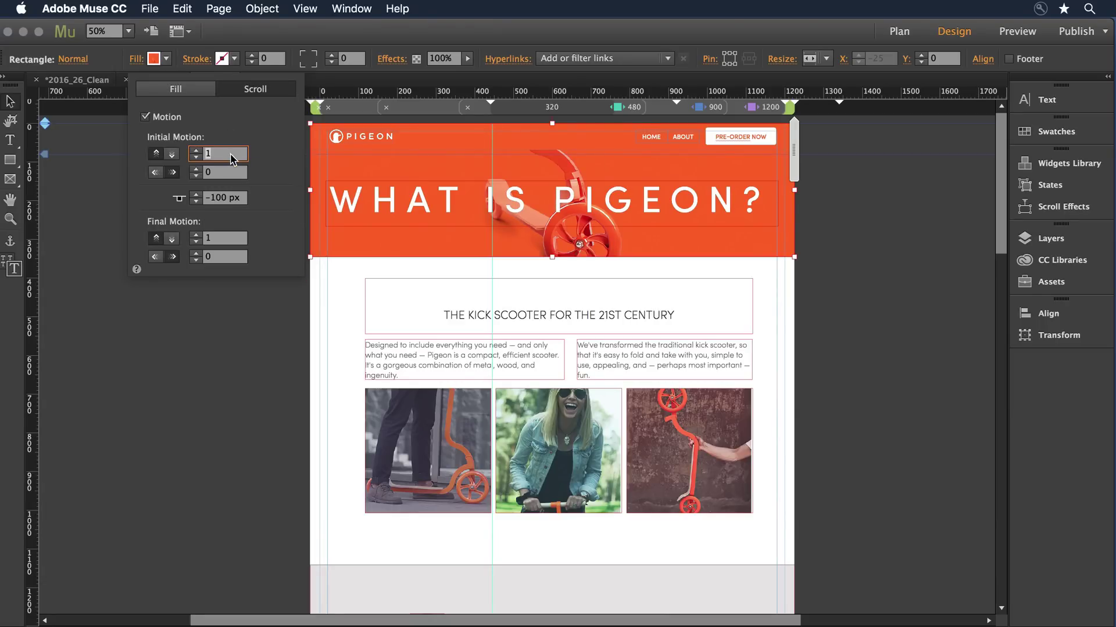
{"action": "type", "text": "0.8"}
{"action": "key", "text": "Tab"}
{"action": "key", "text": "Tab"}
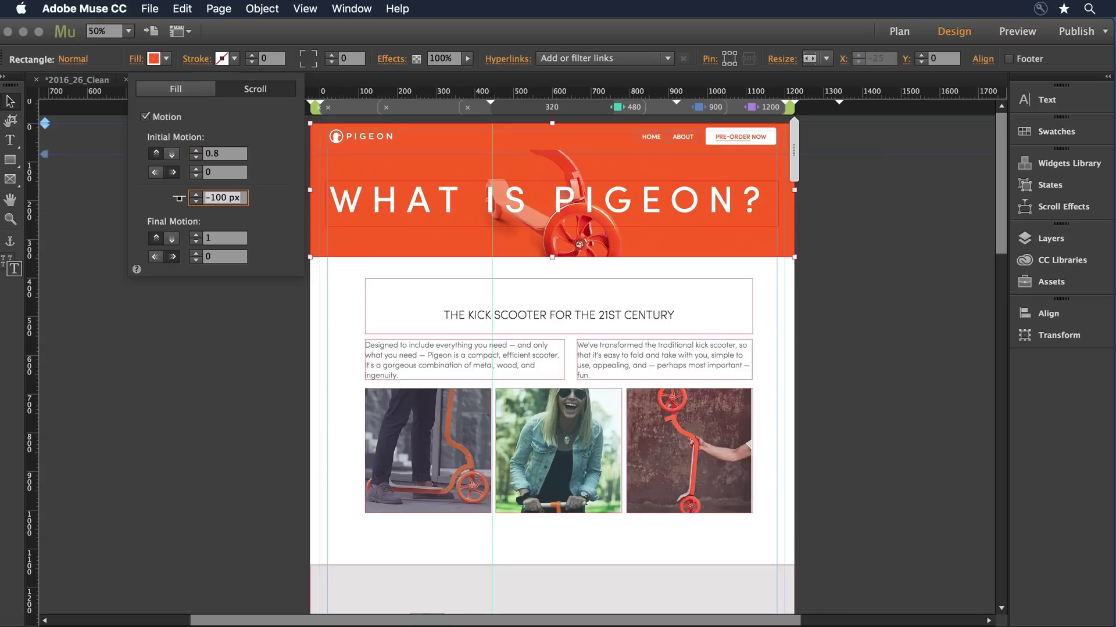
{"action": "type", "text": "0"}
{"action": "key", "text": "Tab"}
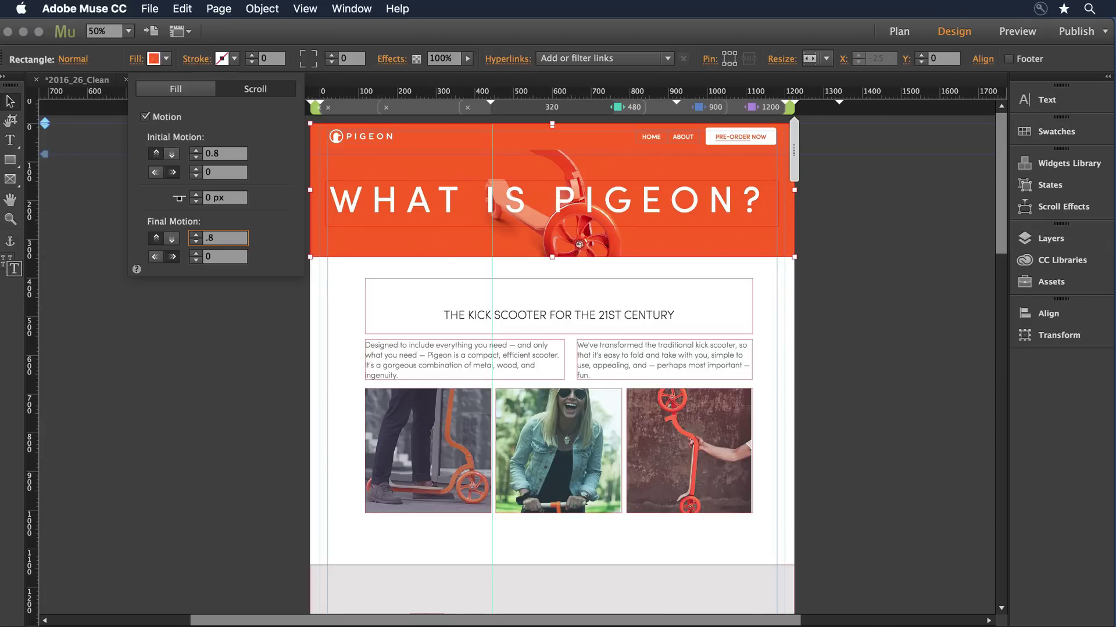
{"action": "key", "text": "Tab"}
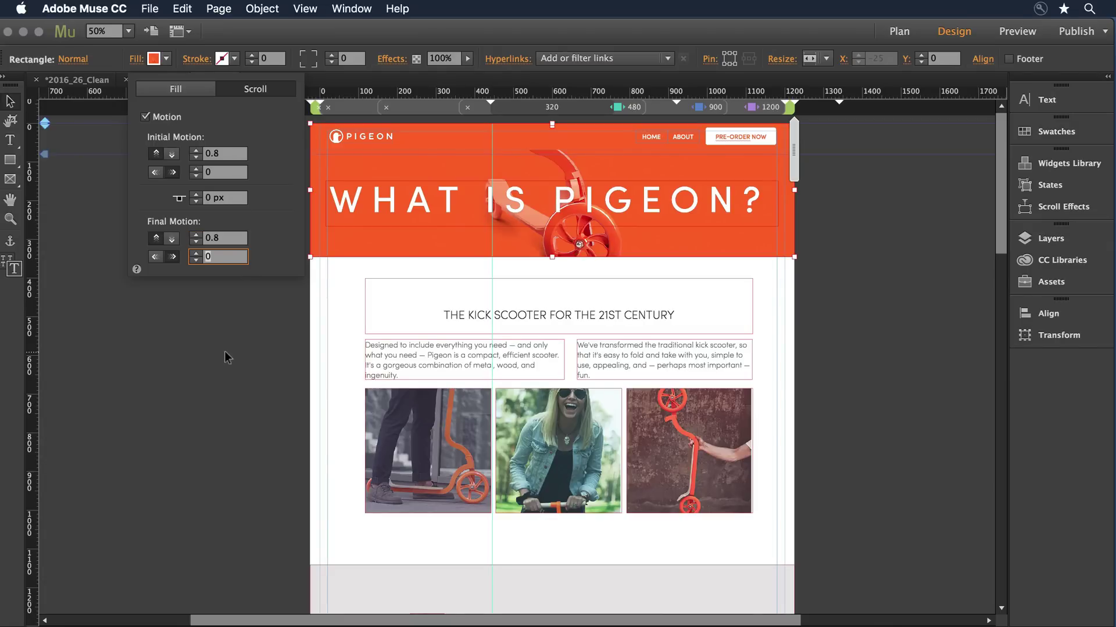
{"action": "key", "text": "Return"}
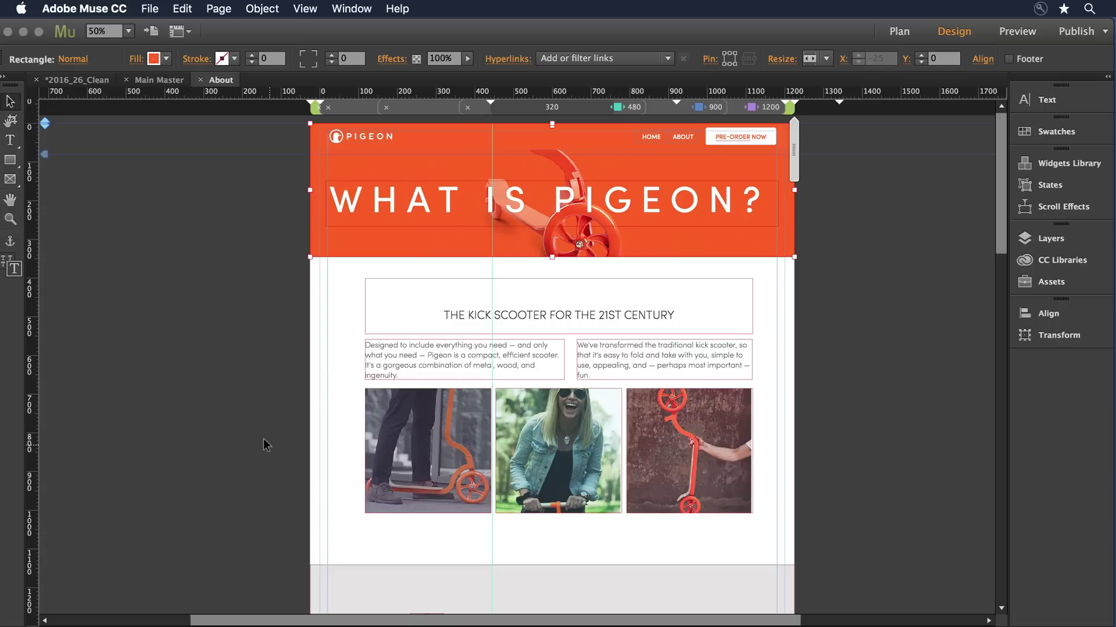
Ungroup the row of three photos into separate image frames.
{"action": "left_click_drag", "start_coordinate": [257, 443], "coordinate": [679, 458]}
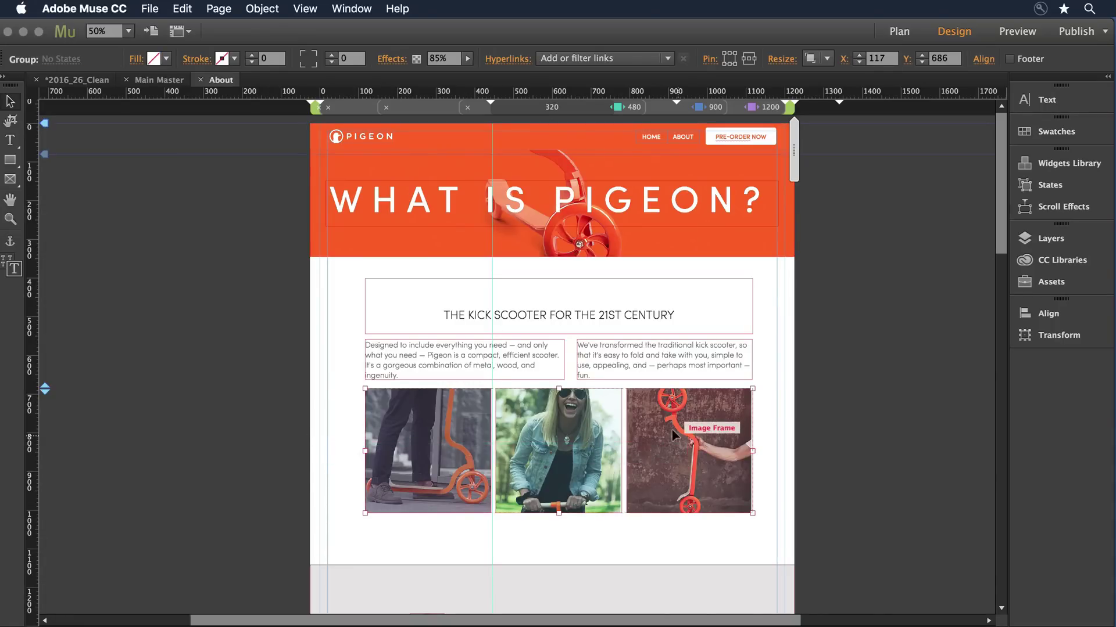
{"action": "right_click", "coordinate": [679, 453]}
{"action": "left_click", "coordinate": [716, 522]}
Turn on the three photos' Opacity scroll effect and enter its key position.
{"action": "left_click", "coordinate": [1045, 210]}
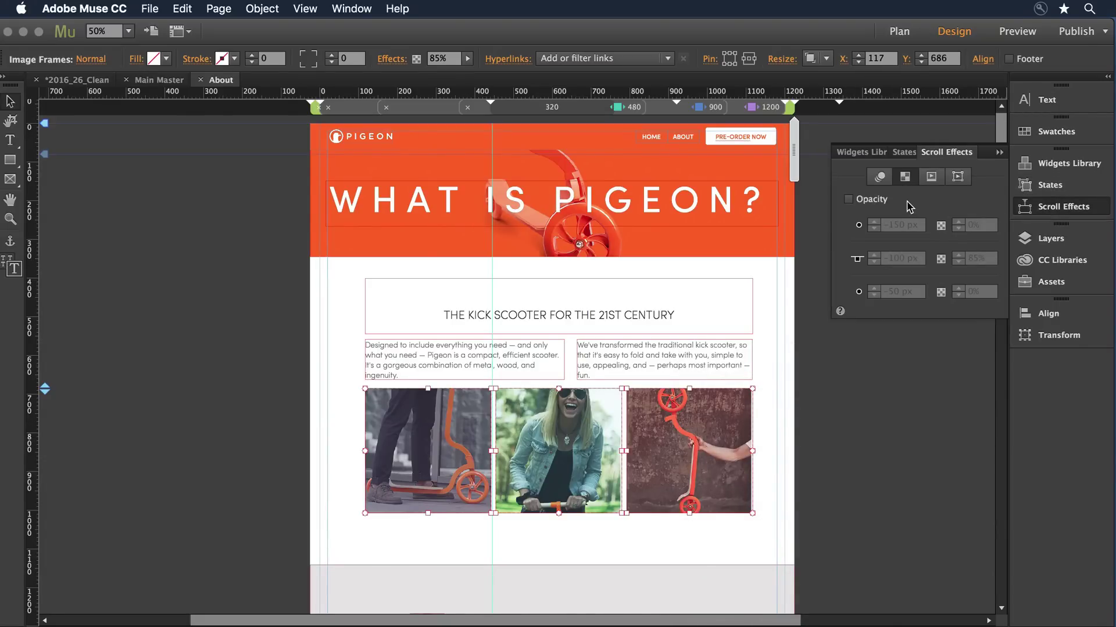
{"action": "left_click", "coordinate": [881, 181]}
{"action": "left_click", "coordinate": [905, 181]}
{"action": "left_click", "coordinate": [849, 200]}
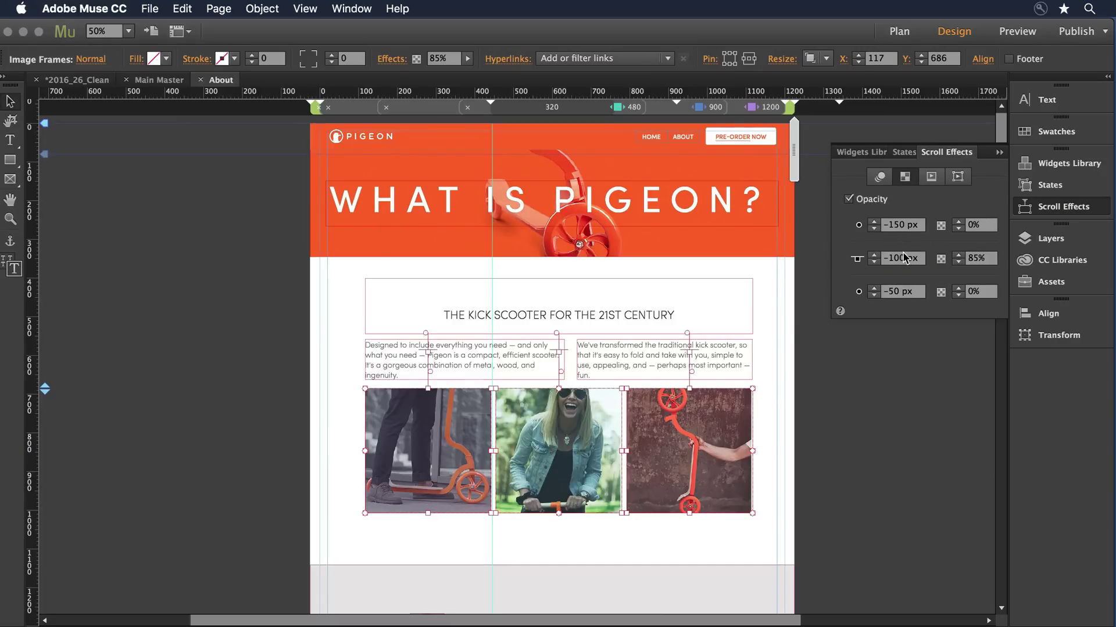
{"action": "left_click", "coordinate": [904, 258]}
{"action": "type", "text": "-400"}
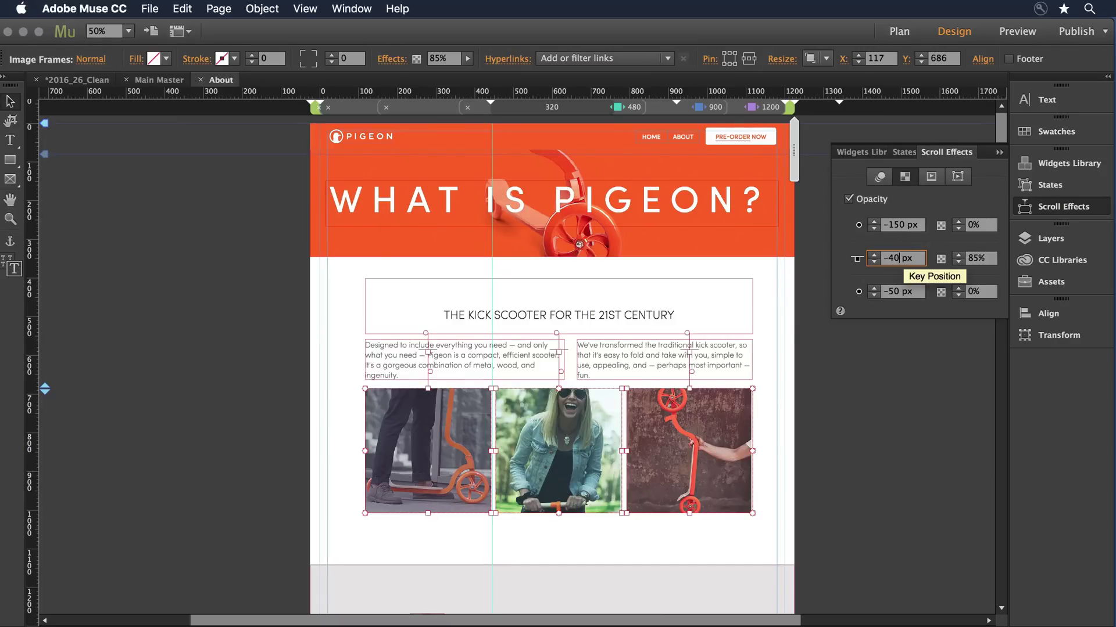
{"action": "key", "text": "Tab"}
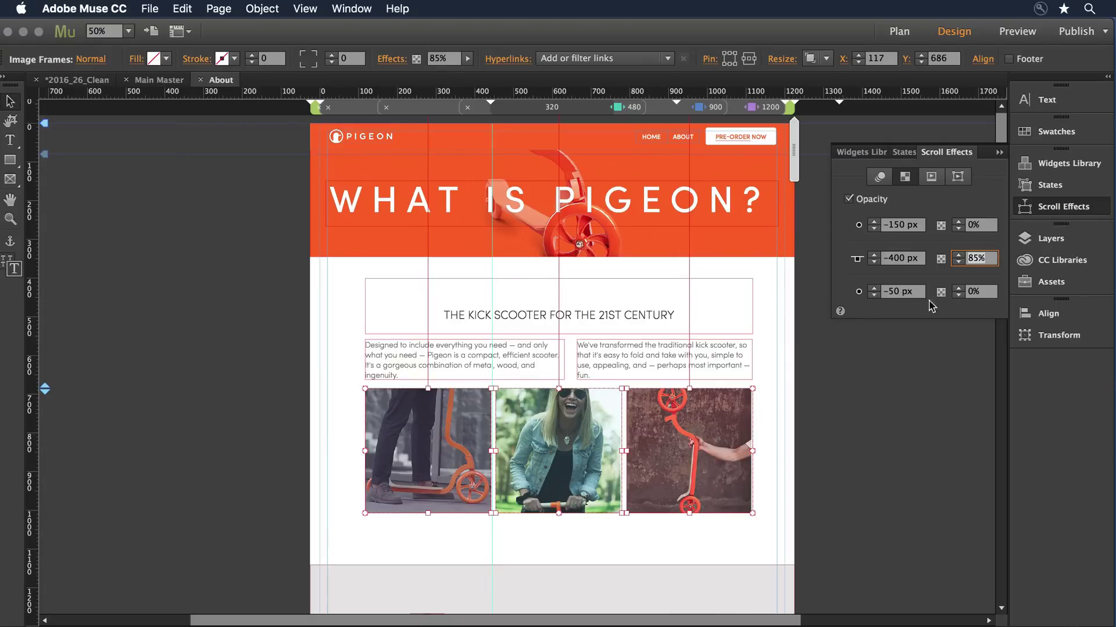
Set the photos' fade to 85% final opacity, with a 200 px start and 400 px key position.
{"action": "left_click", "coordinate": [988, 293]}
{"action": "type", "text": "85"}
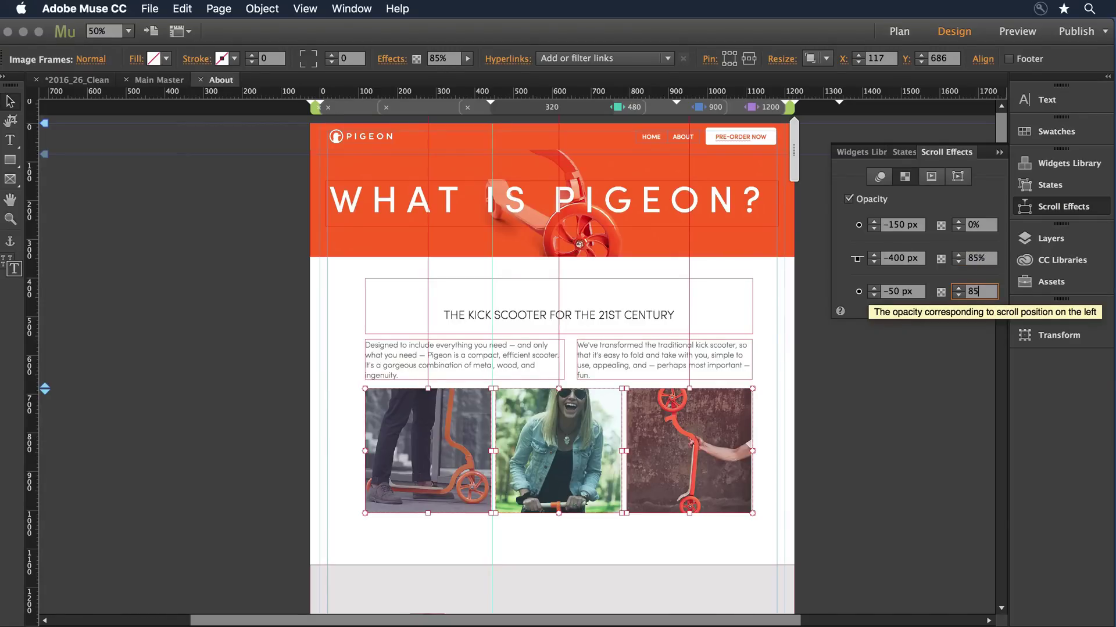
{"action": "key", "text": "Tab"}
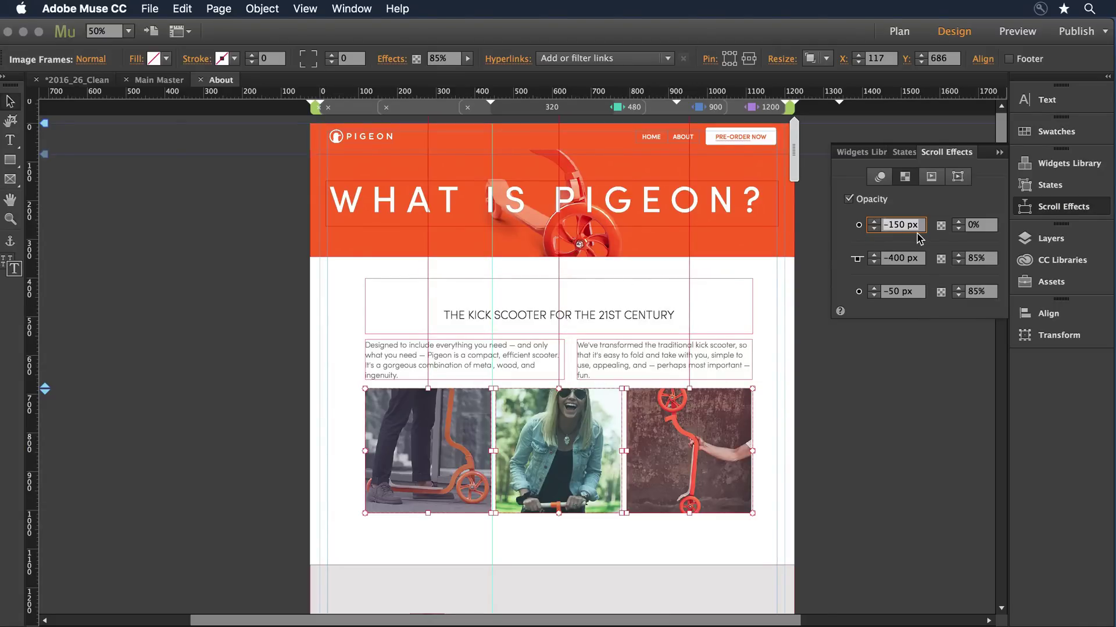
{"action": "type", "text": "200"}
{"action": "key", "text": "Tab"}
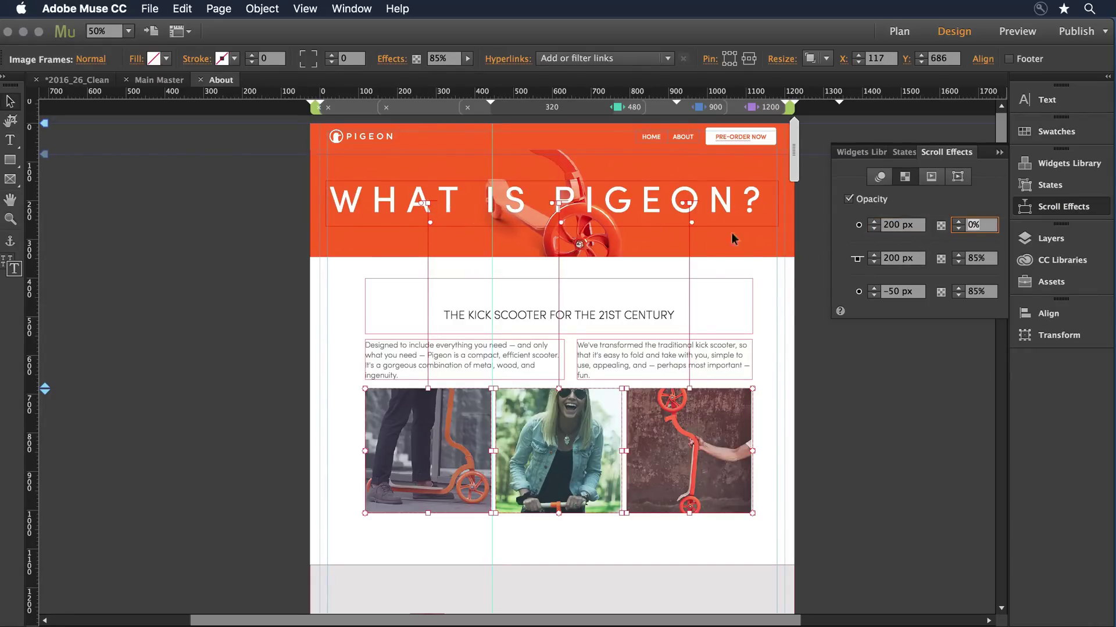
{"action": "left_click", "coordinate": [894, 261]}
{"action": "type", "text": "400"}
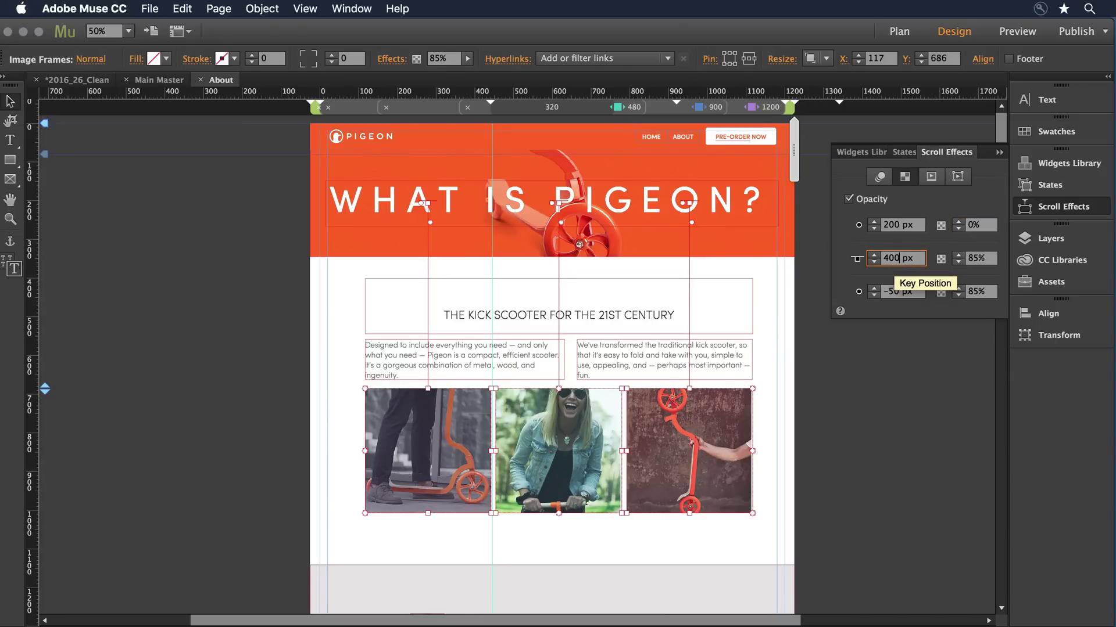
{"action": "key", "text": "Tab"}
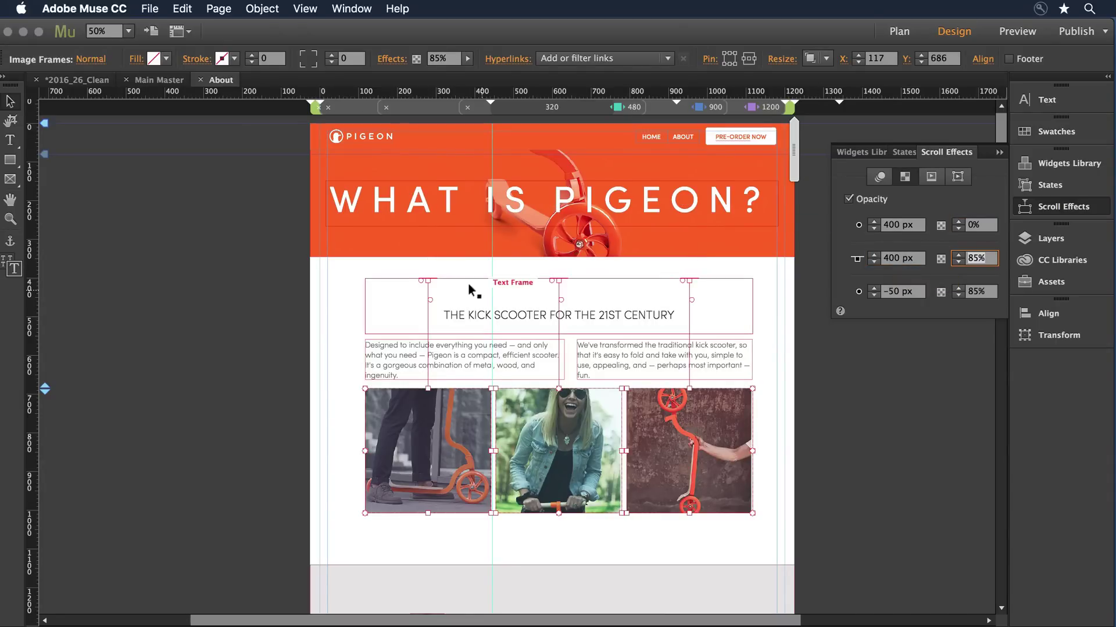
Drag the photos' three fade position handles upward on the canvas, to about 300 px, then deselect.
{"action": "left_click_drag", "start_coordinate": [417, 276], "coordinate": [417, 214]}
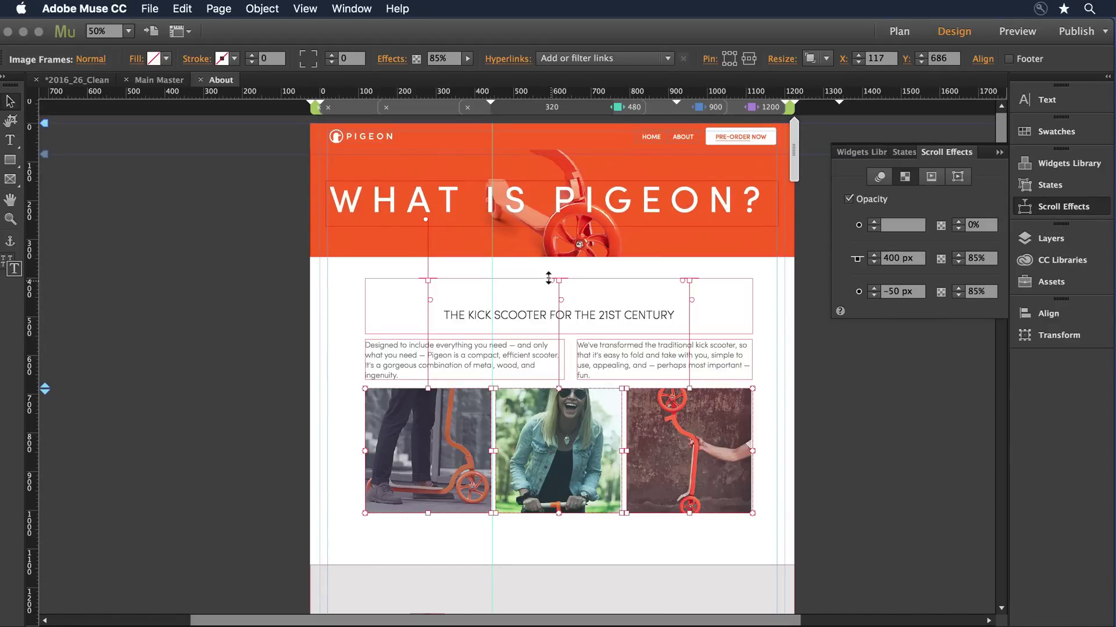
{"action": "left_click_drag", "start_coordinate": [548, 279], "coordinate": [539, 238]}
{"action": "left_click_drag", "start_coordinate": [680, 280], "coordinate": [679, 259]}
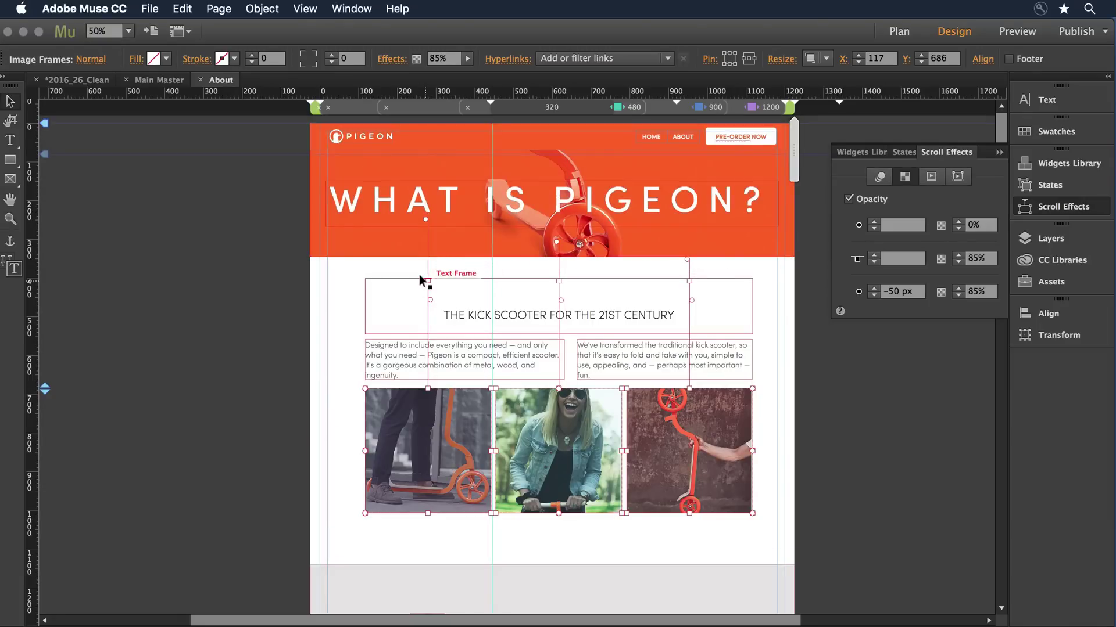
{"action": "left_click", "coordinate": [854, 428]}
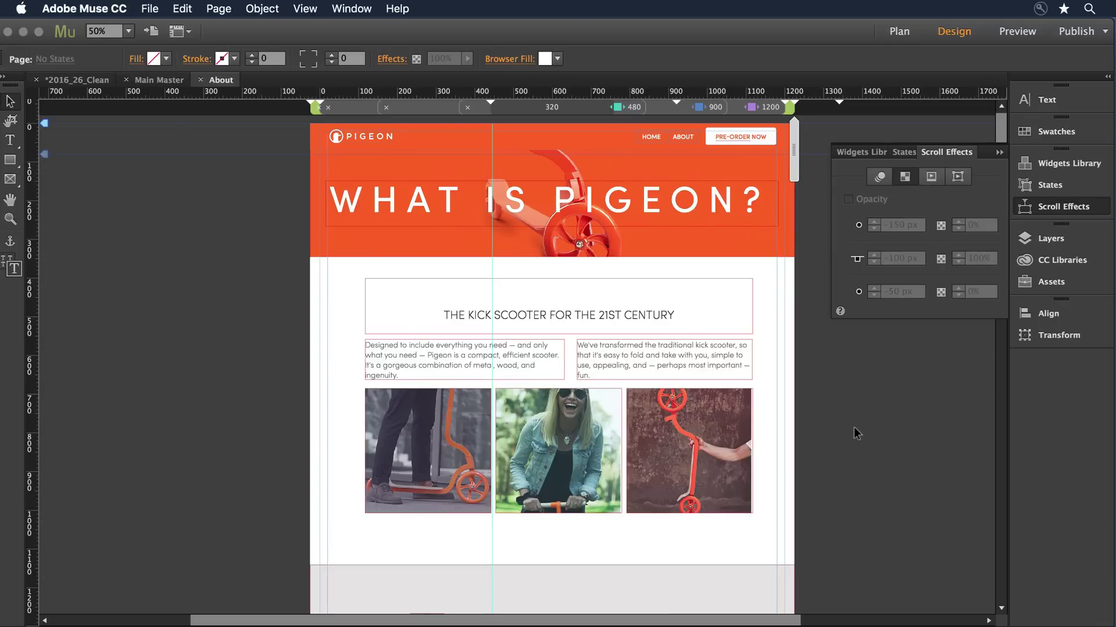
Preview the About page in Chrome and scroll up and down to test the parallax hero and photo fades.
{"action": "left_click", "coordinate": [146, 9]}
{"action": "left_click", "coordinate": [194, 251]}
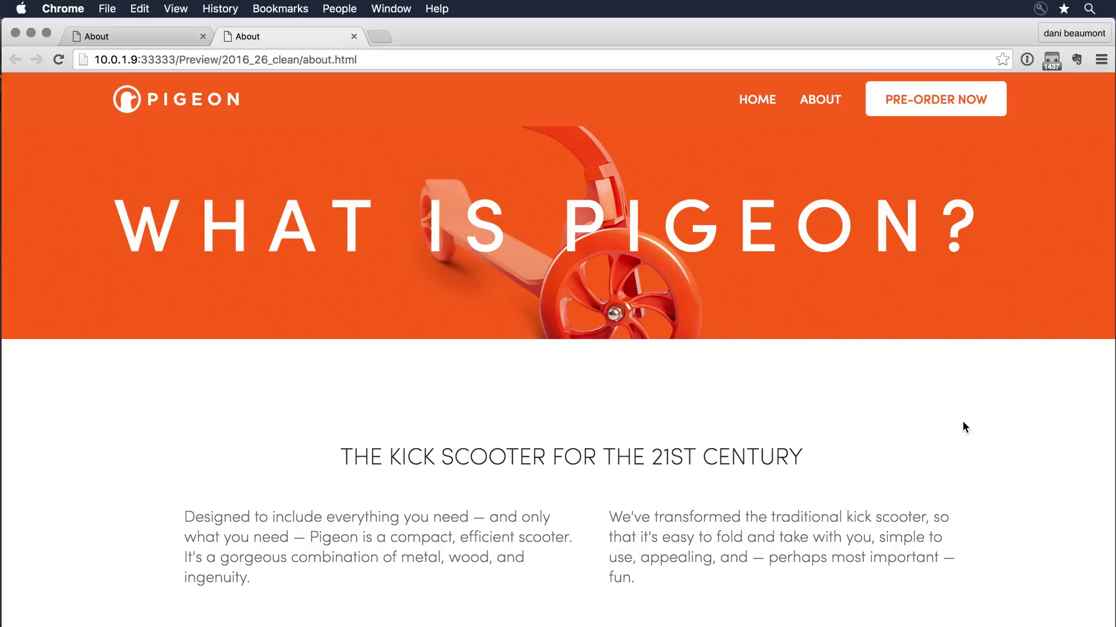
{"action": "scroll", "coordinate": [962, 427], "scroll_direction": "down", "scroll_amount": 3}
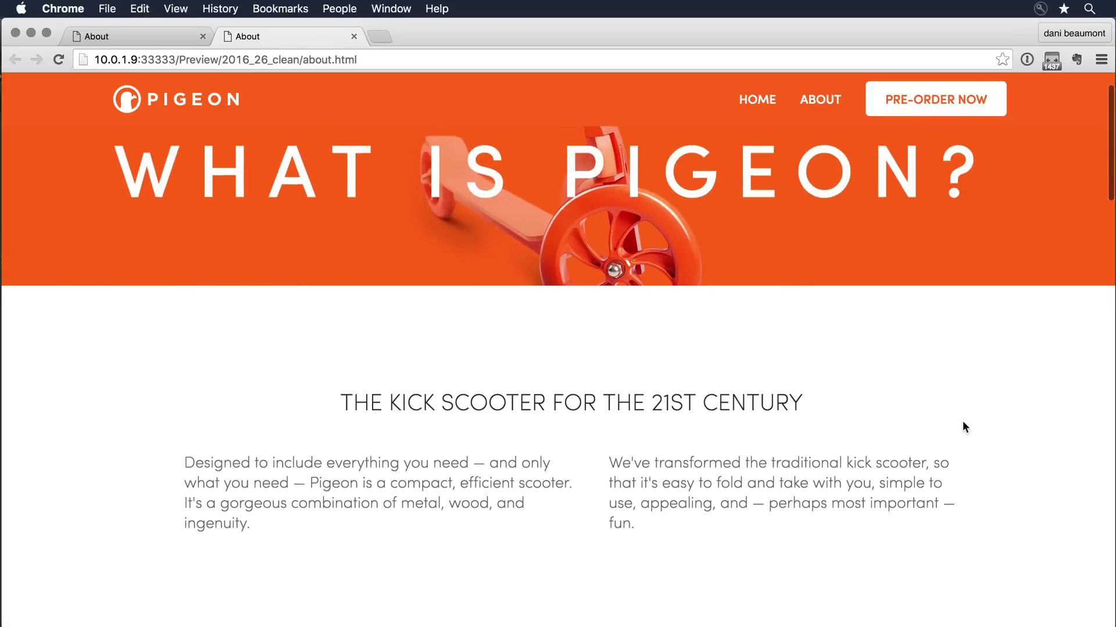
{"action": "scroll", "coordinate": [962, 427], "scroll_direction": "up", "scroll_amount": 2}
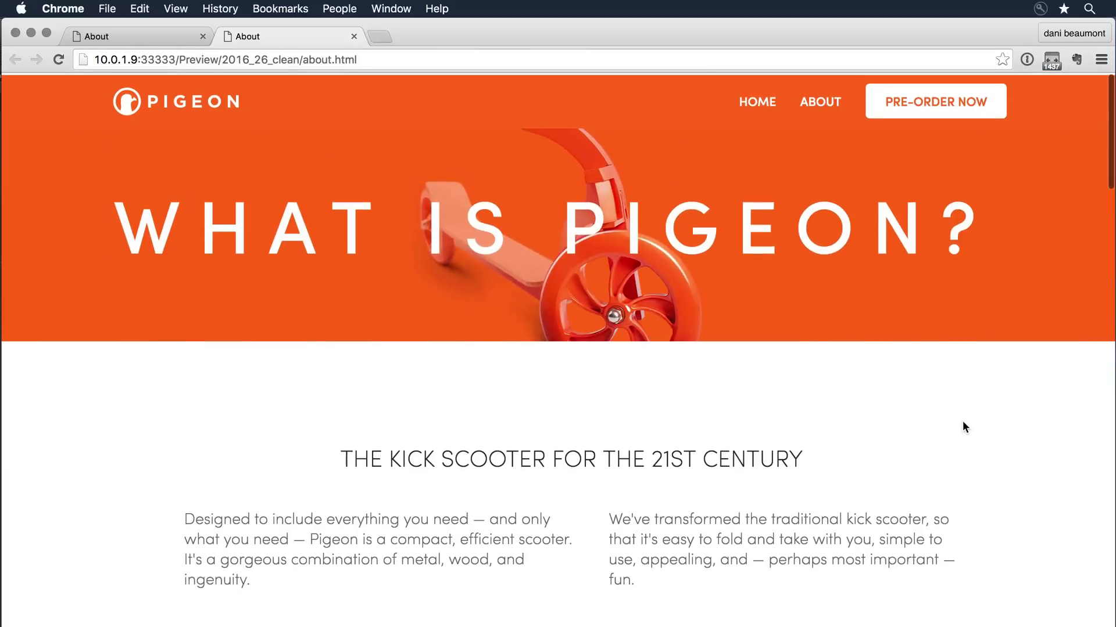
{"action": "scroll", "coordinate": [963, 427], "scroll_direction": "down", "scroll_amount": 2}
{"action": "scroll", "coordinate": [963, 427], "scroll_direction": "up", "scroll_amount": 3}
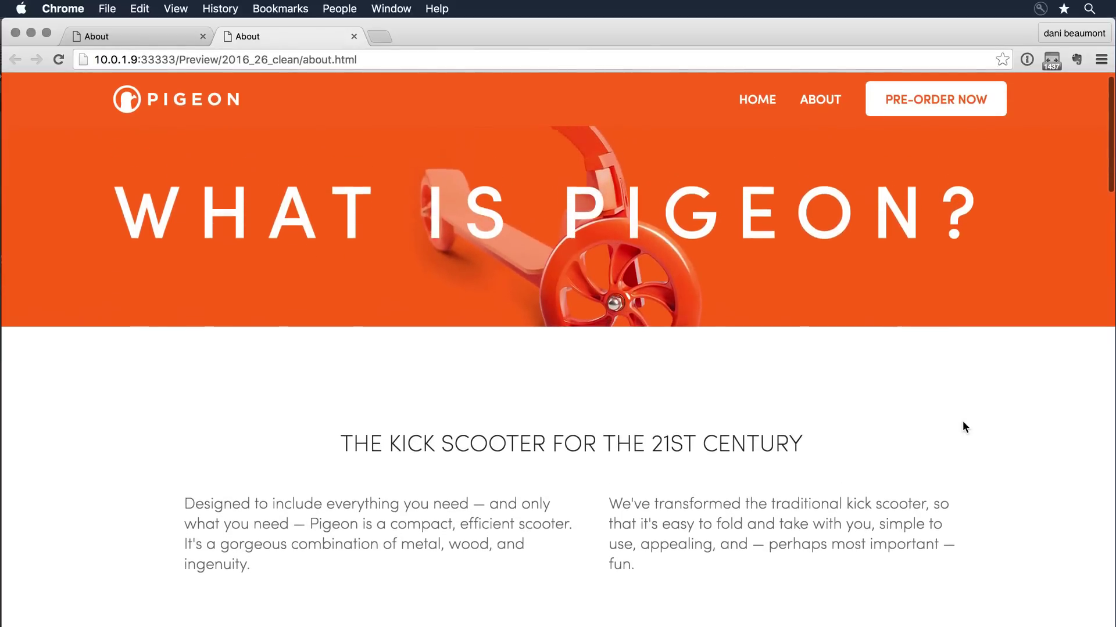
{"action": "scroll", "coordinate": [962, 427], "scroll_direction": "down", "scroll_amount": 2}
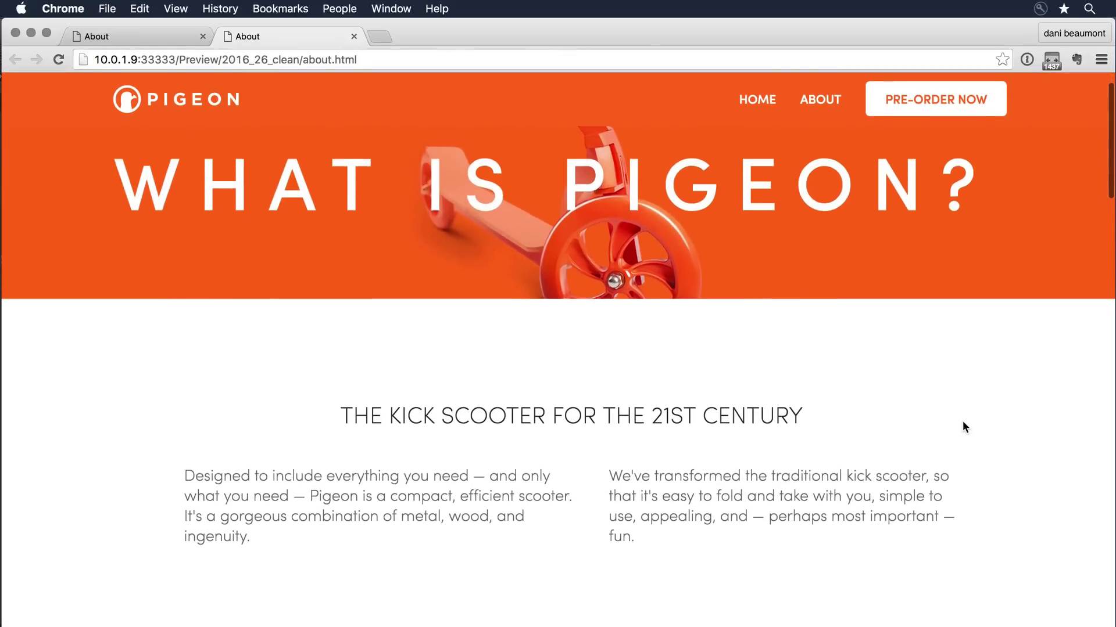
{"action": "scroll", "coordinate": [962, 422], "scroll_direction": "down", "scroll_amount": 2}
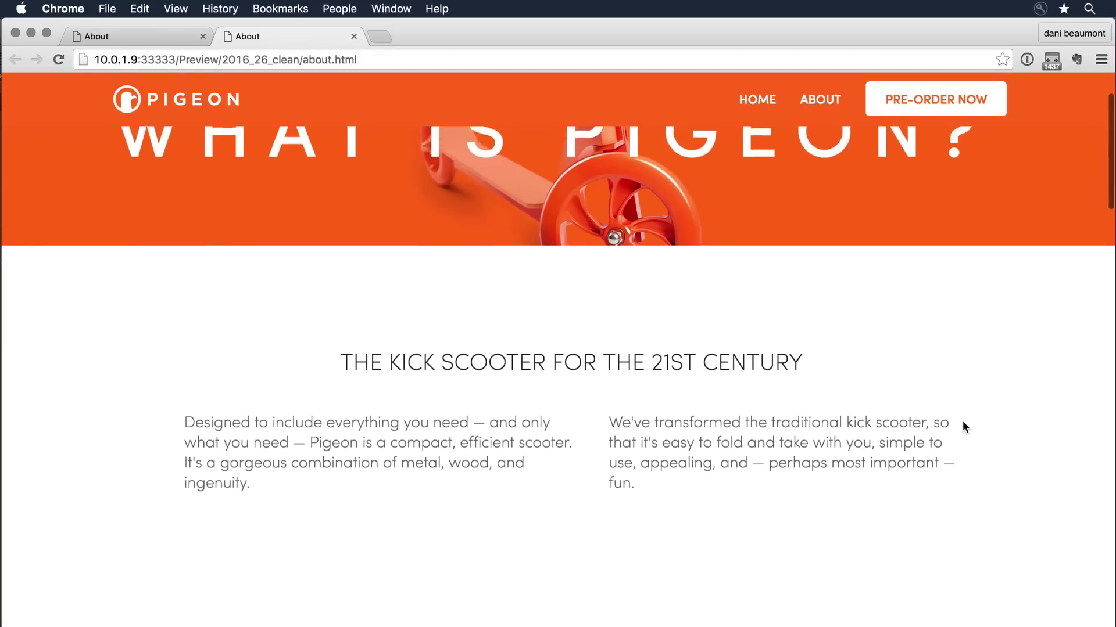
{"action": "scroll", "coordinate": [962, 422], "scroll_direction": "up", "scroll_amount": 2}
{"action": "scroll", "coordinate": [963, 427], "scroll_direction": "up", "scroll_amount": 2}
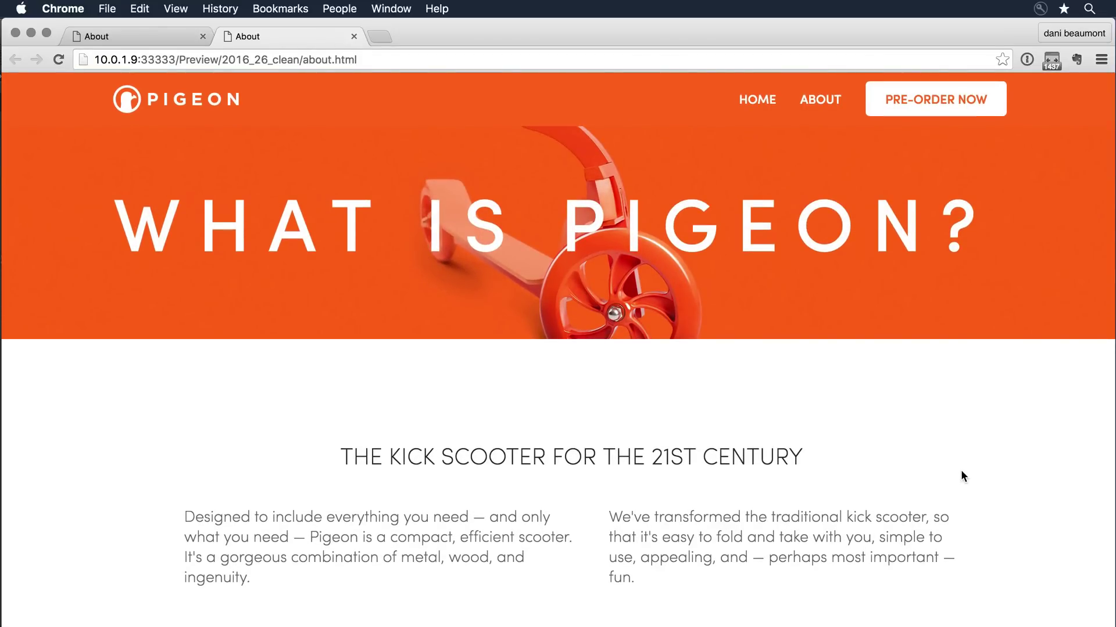
{"action": "scroll", "coordinate": [962, 479], "scroll_direction": "down", "scroll_amount": 5}
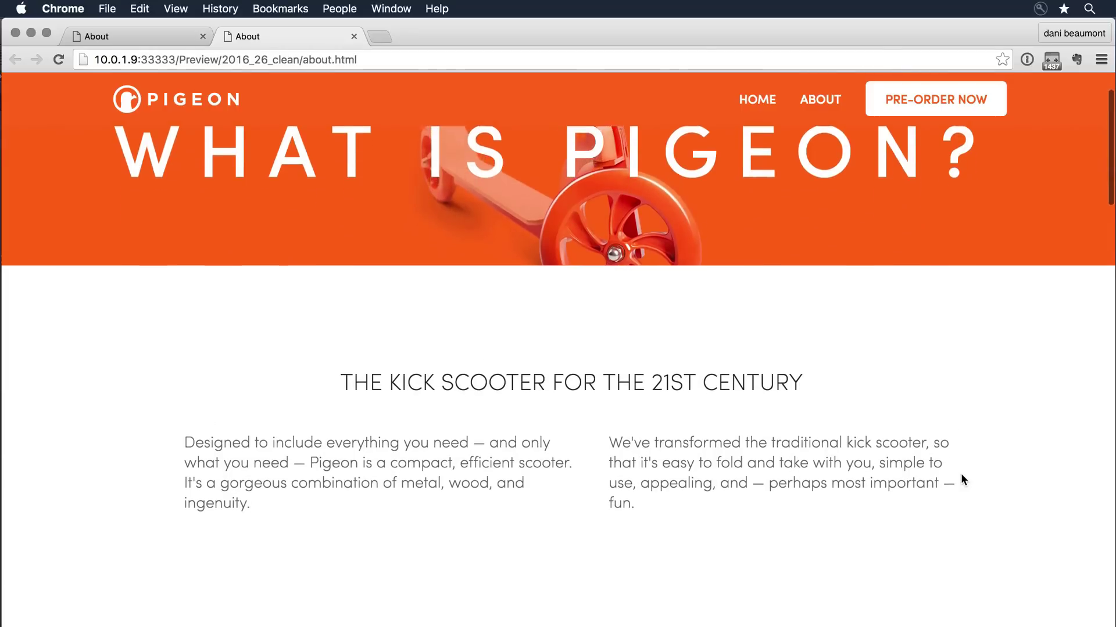
{"action": "scroll", "coordinate": [963, 480], "scroll_direction": "down", "scroll_amount": 5}
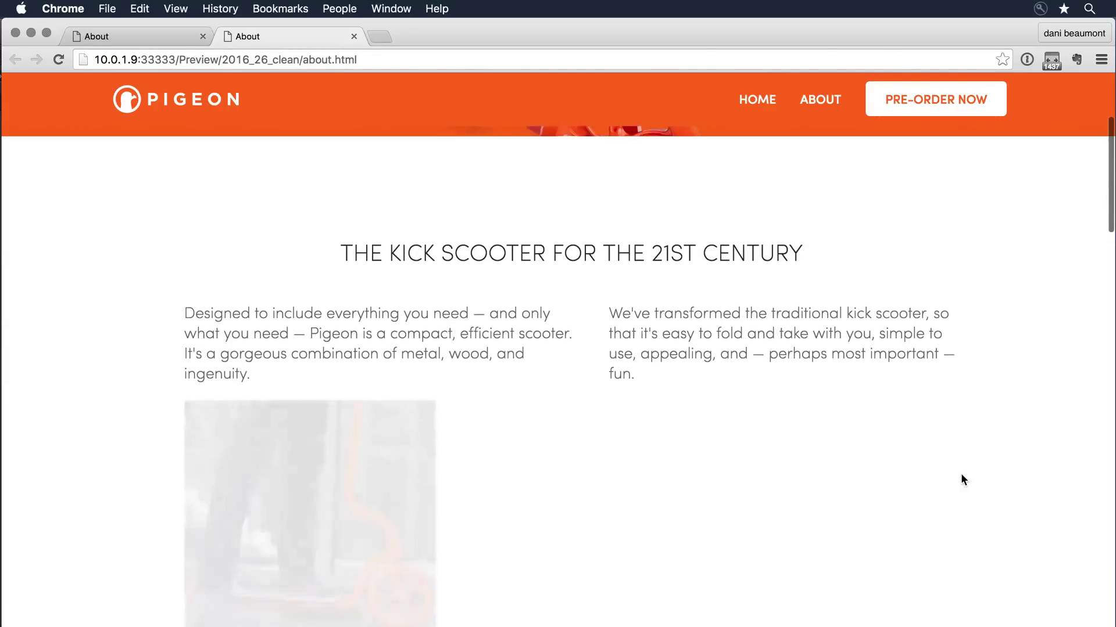
{"action": "scroll", "coordinate": [961, 480], "scroll_direction": "down", "scroll_amount": 5}
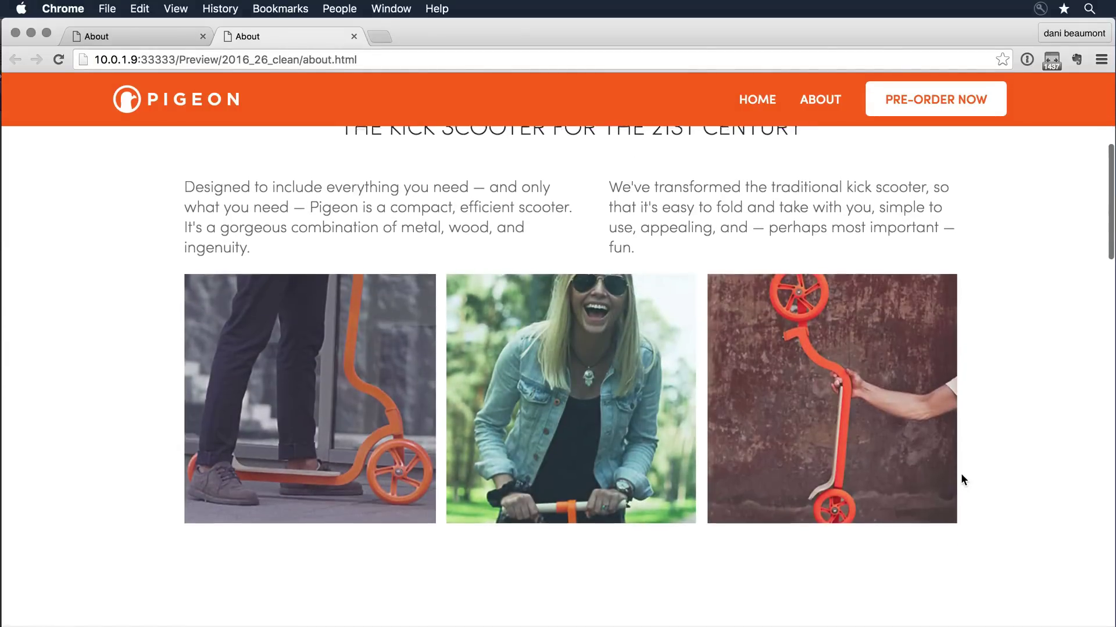
{"action": "scroll", "coordinate": [961, 480], "scroll_direction": "up", "scroll_amount": 2}
{"action": "scroll", "coordinate": [961, 480], "scroll_direction": "up", "scroll_amount": 5}
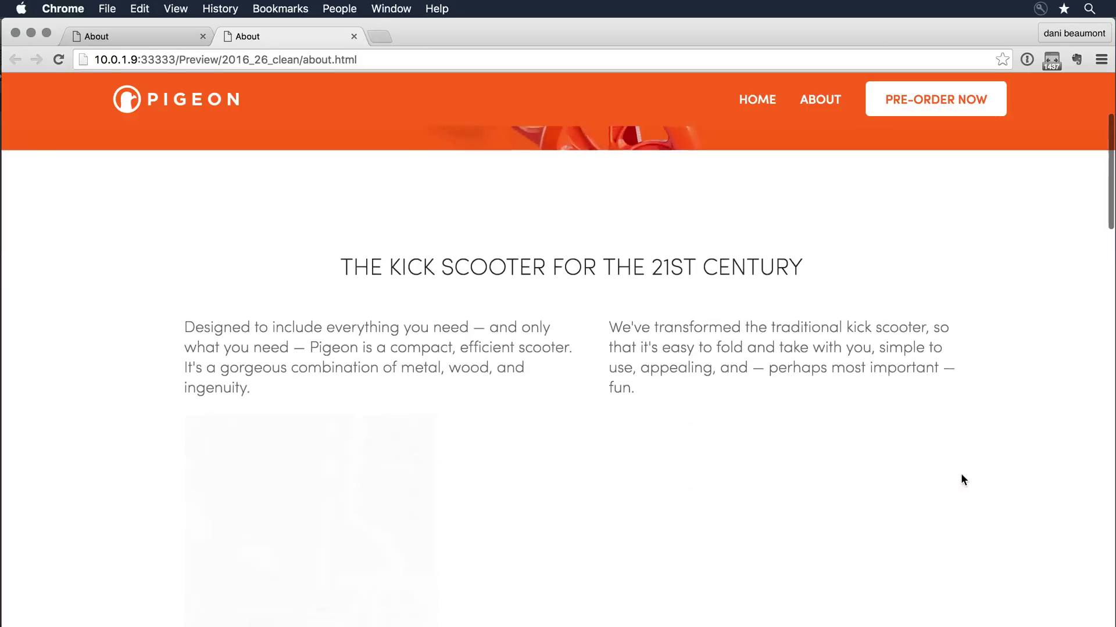
{"action": "scroll", "coordinate": [961, 480], "scroll_direction": "down", "scroll_amount": 3}
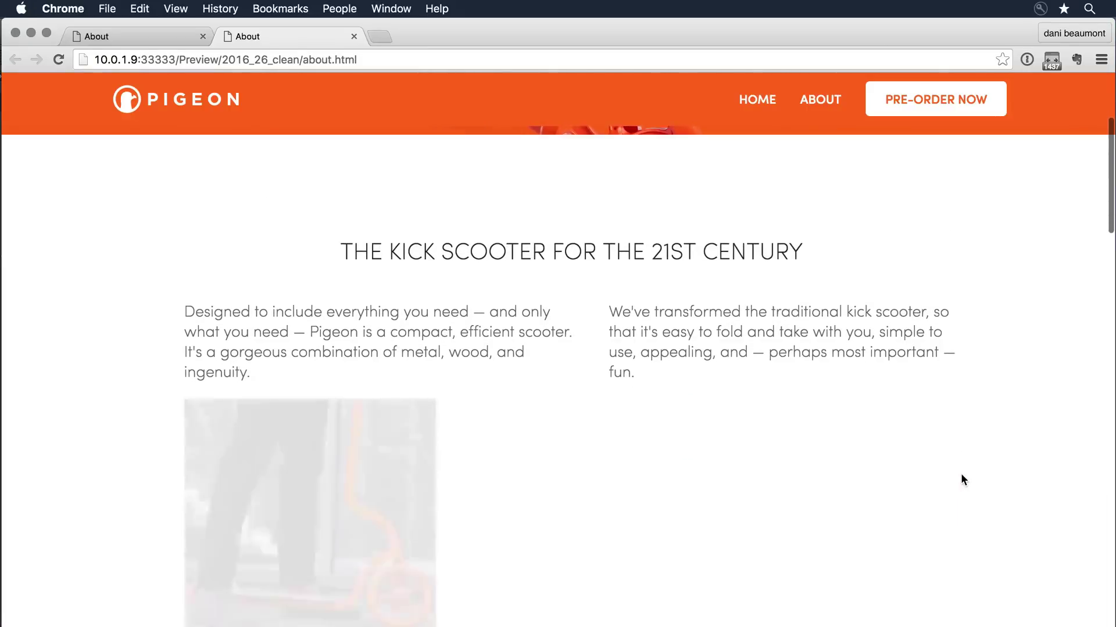
{"action": "scroll", "coordinate": [962, 480], "scroll_direction": "down", "scroll_amount": 5}
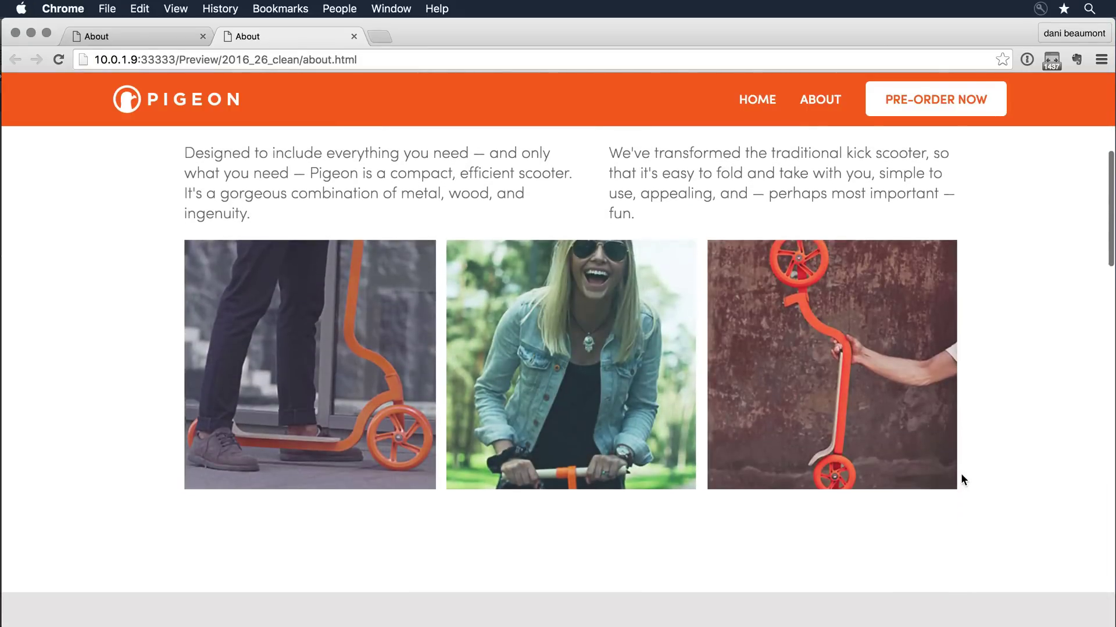
{"action": "scroll", "coordinate": [961, 475], "scroll_direction": "up", "scroll_amount": 7}
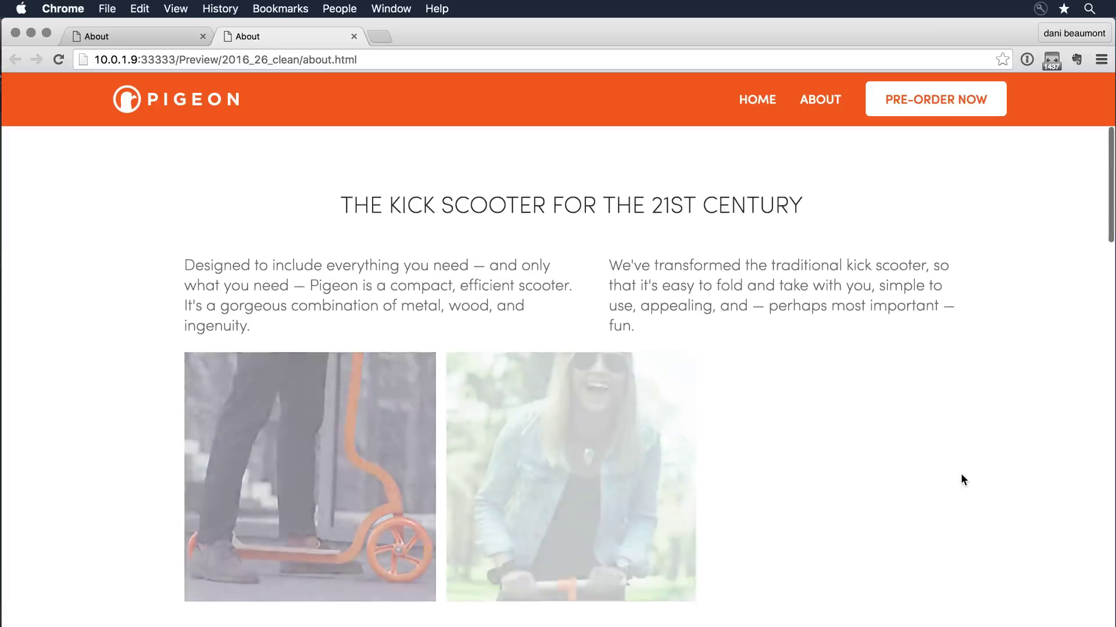
{"action": "scroll", "coordinate": [961, 476], "scroll_direction": "up", "scroll_amount": 7}
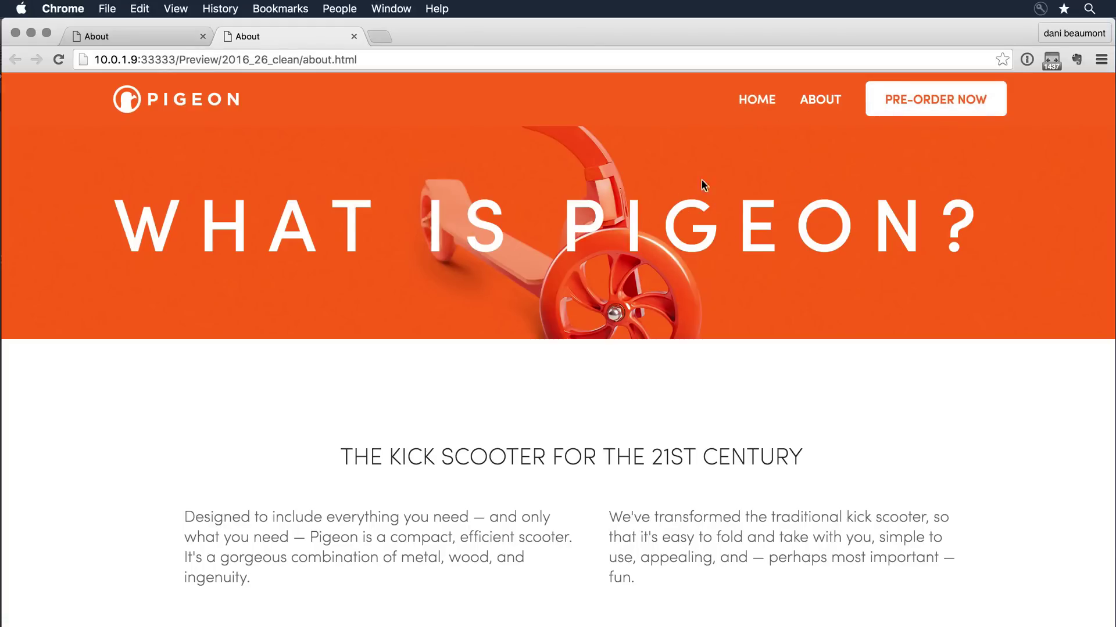
Back in Muse, open Main Master and enable an Opacity scroll effect on the orange header bar.
{"action": "key", "text": "super+Tab"}
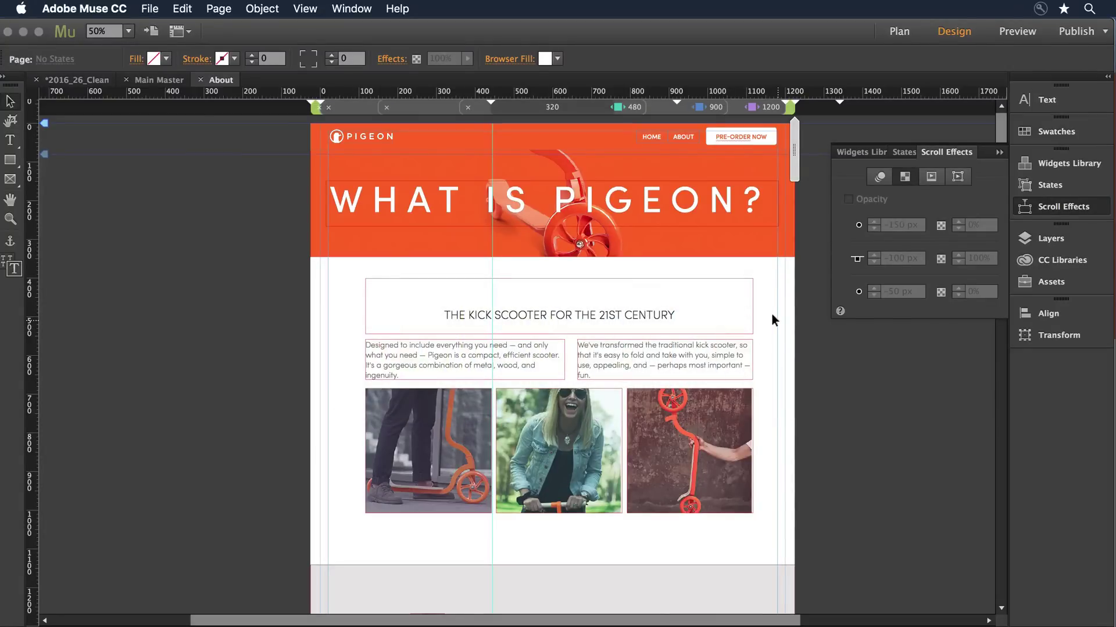
{"action": "key", "text": "super+m"}
{"action": "double_click", "coordinate": [117, 495]}
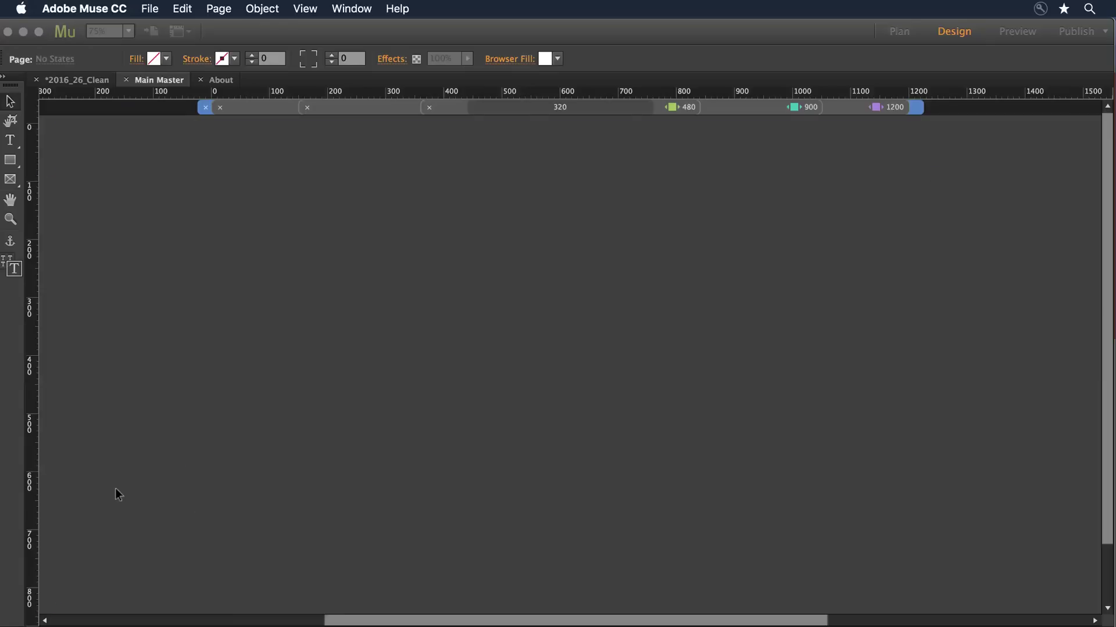
{"action": "left_click", "coordinate": [389, 154]}
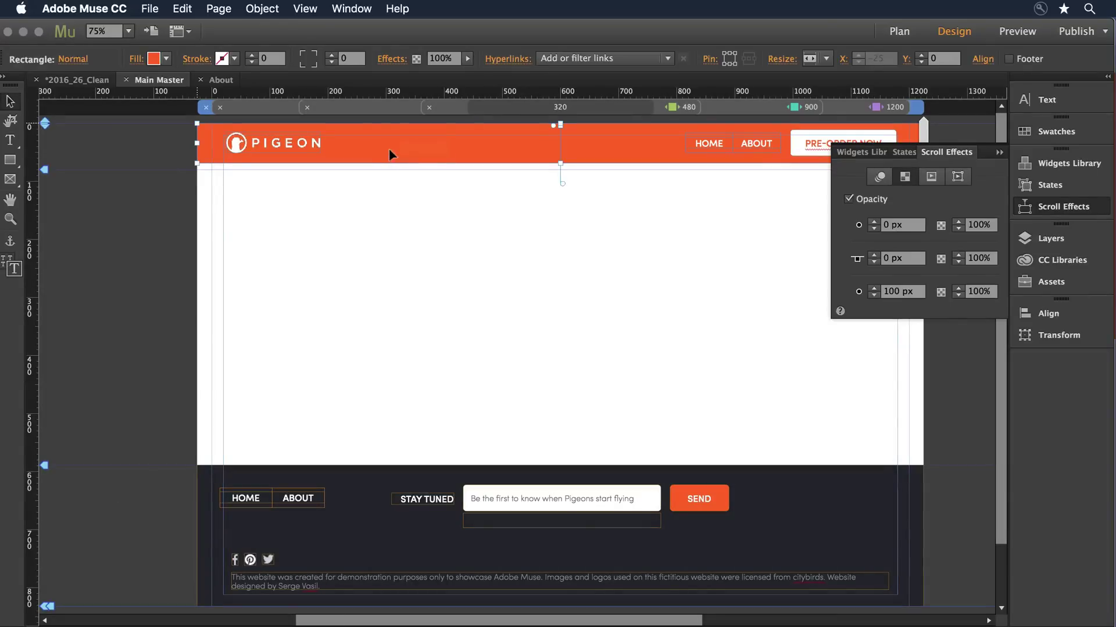
{"action": "left_click", "coordinate": [849, 199]}
{"action": "left_click", "coordinate": [849, 200]}
Set the header fade to 0% opacity at 0 px and 100% opacity at 100 px.
{"action": "left_click", "coordinate": [917, 258]}
{"action": "type", "text": "100"}
{"action": "key", "text": "Tab"}
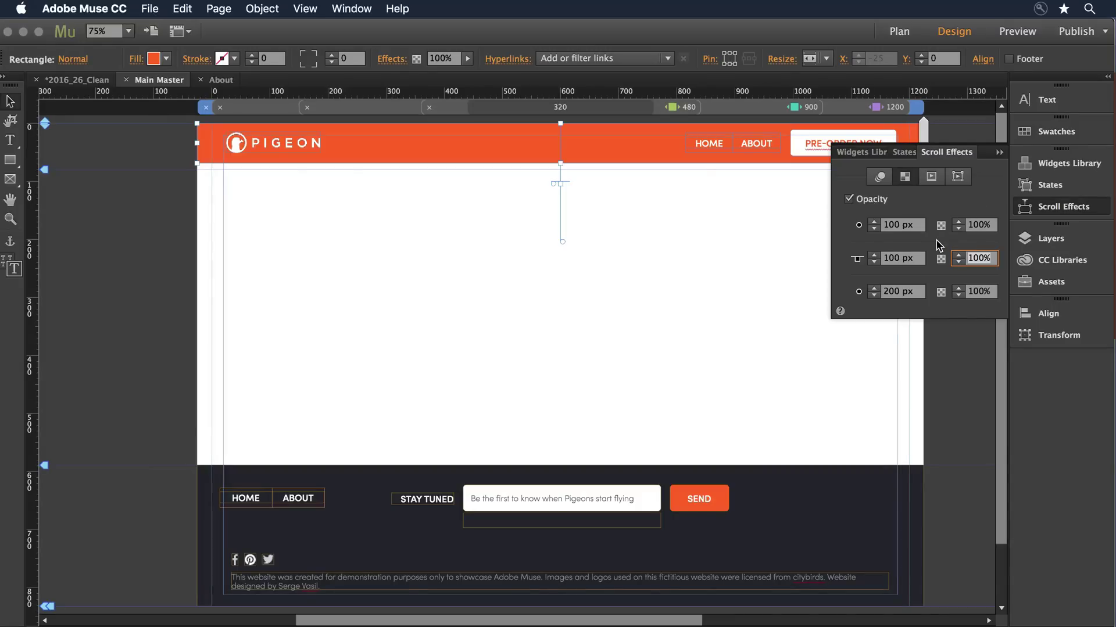
{"action": "left_click", "coordinate": [979, 228]}
{"action": "type", "text": "0"}
{"action": "left_click", "coordinate": [976, 258]}
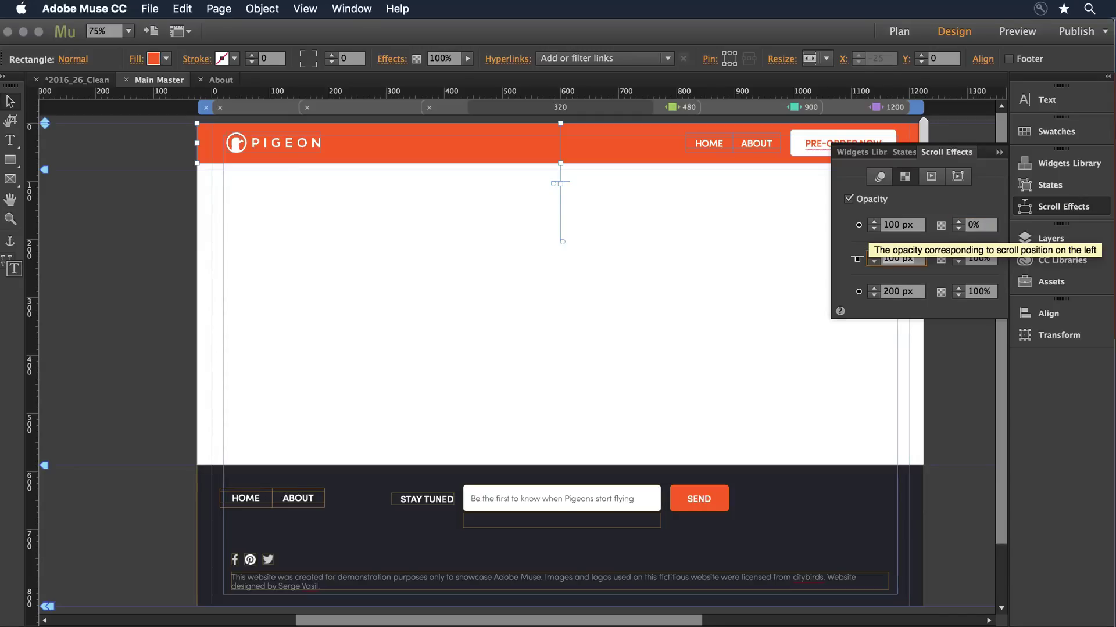
{"action": "type", "text": "0"}
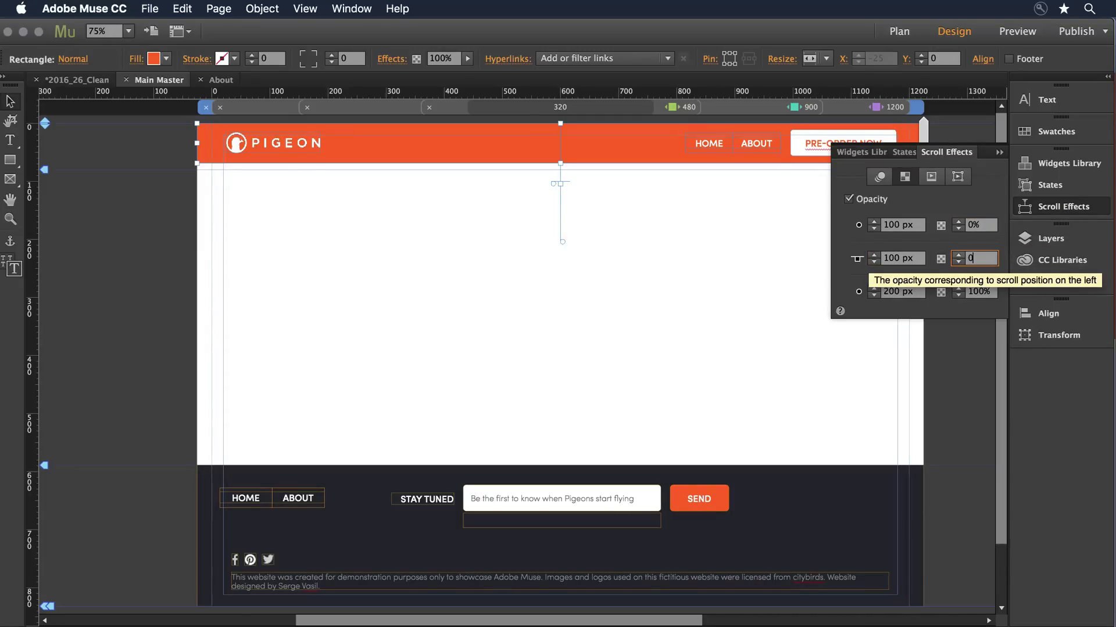
{"action": "key", "text": "Tab"}
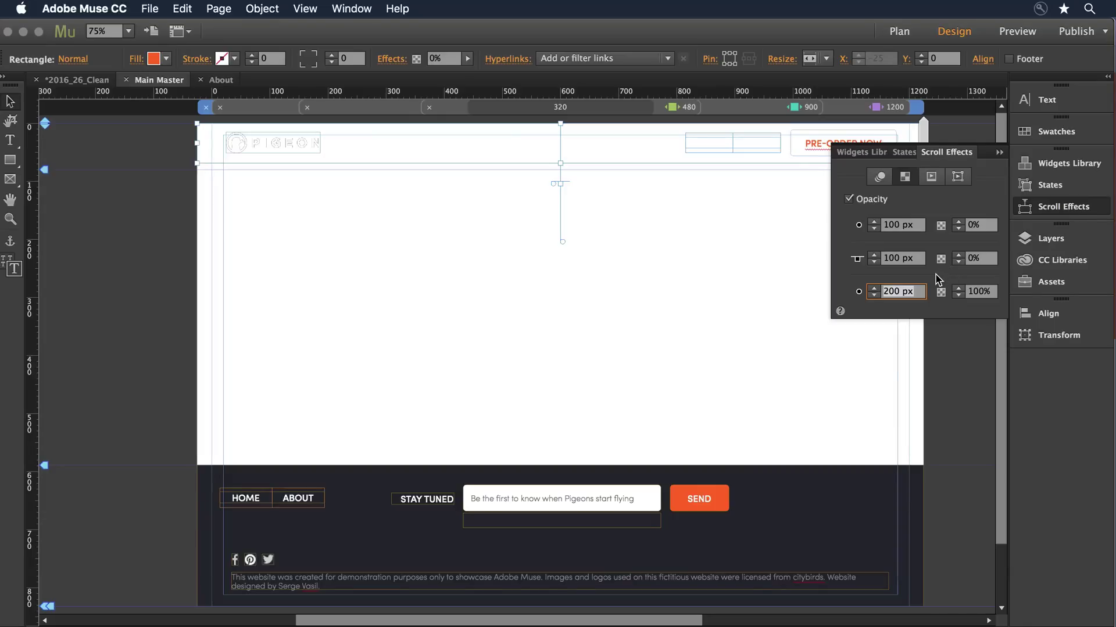
{"action": "type", "text": "10"}
{"action": "type", "text": "0"}
{"action": "key", "text": "Tab"}
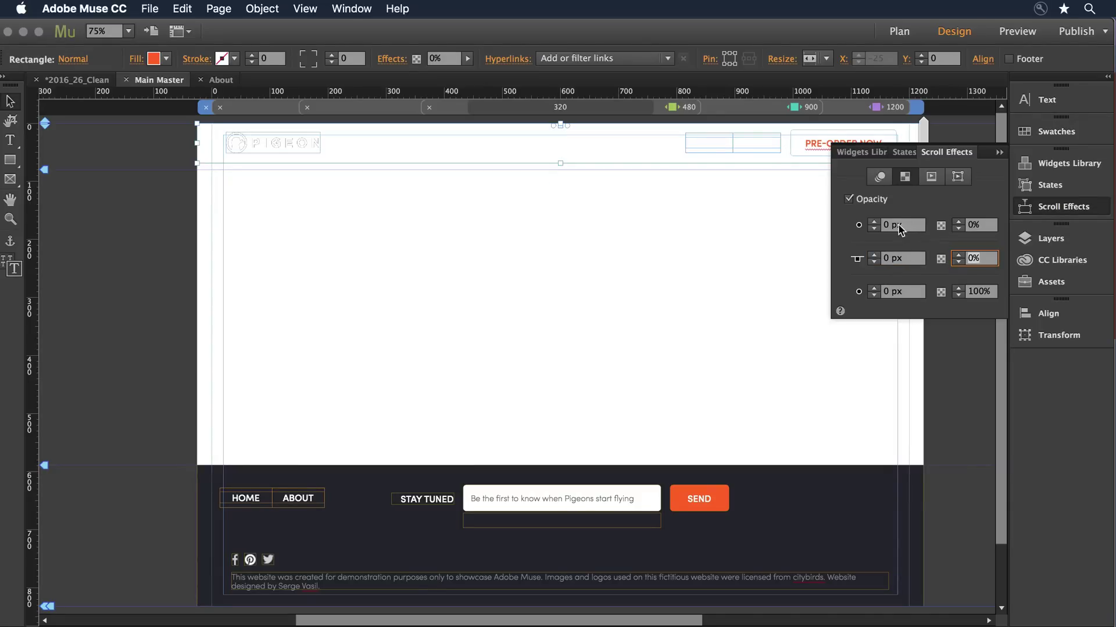
{"action": "left_click", "coordinate": [885, 292]}
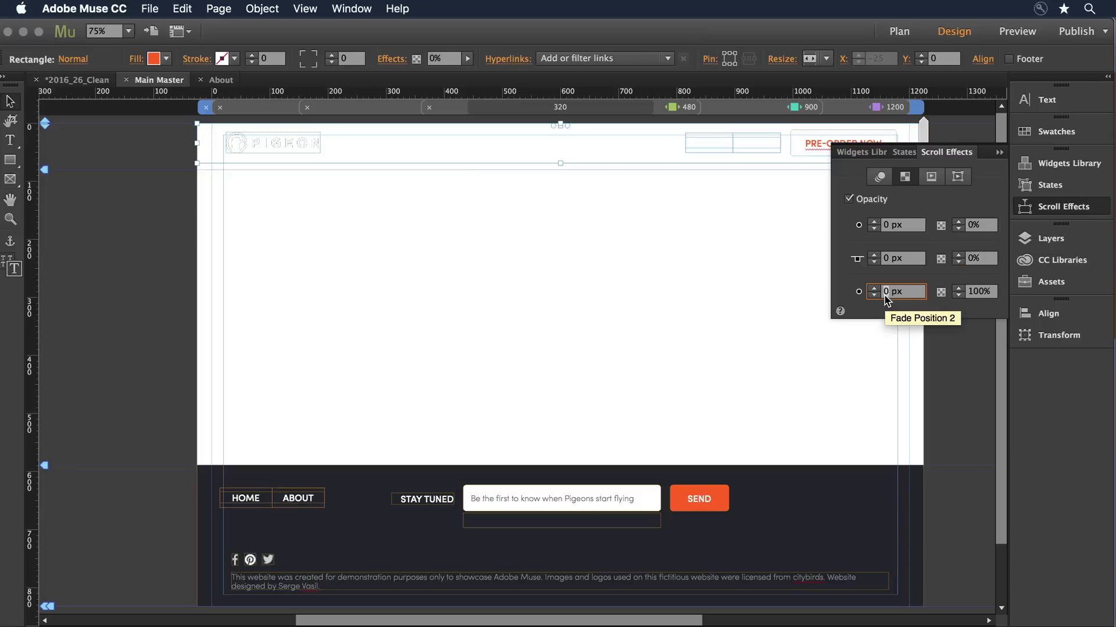
{"action": "key", "text": "Tab"}
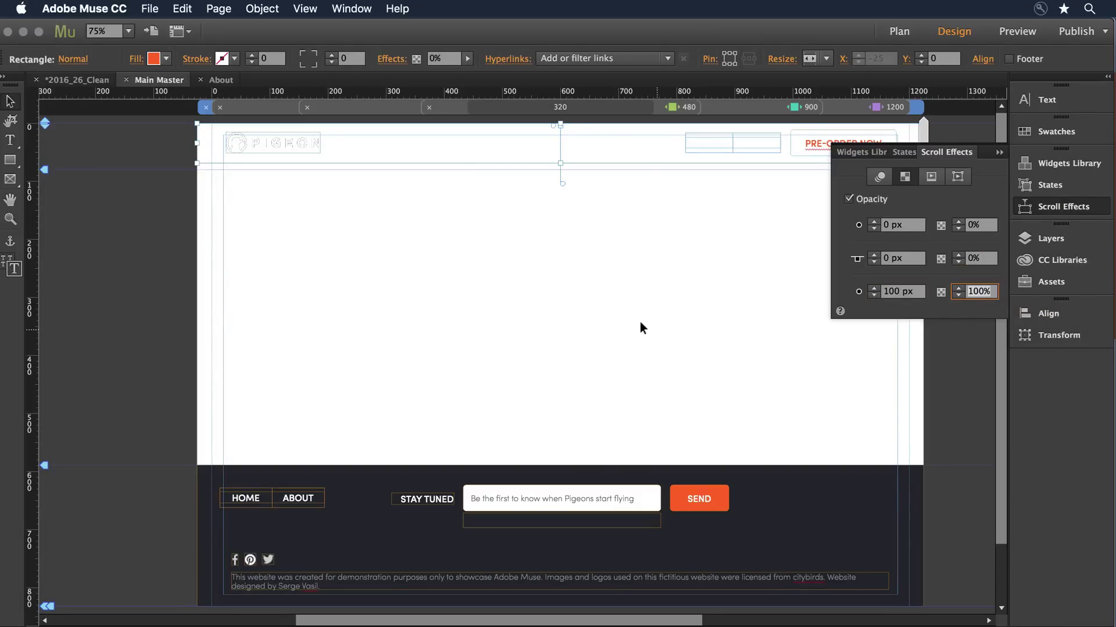
Open the About page from Plan view and preview it in the browser.
{"action": "key", "text": "super+m"}
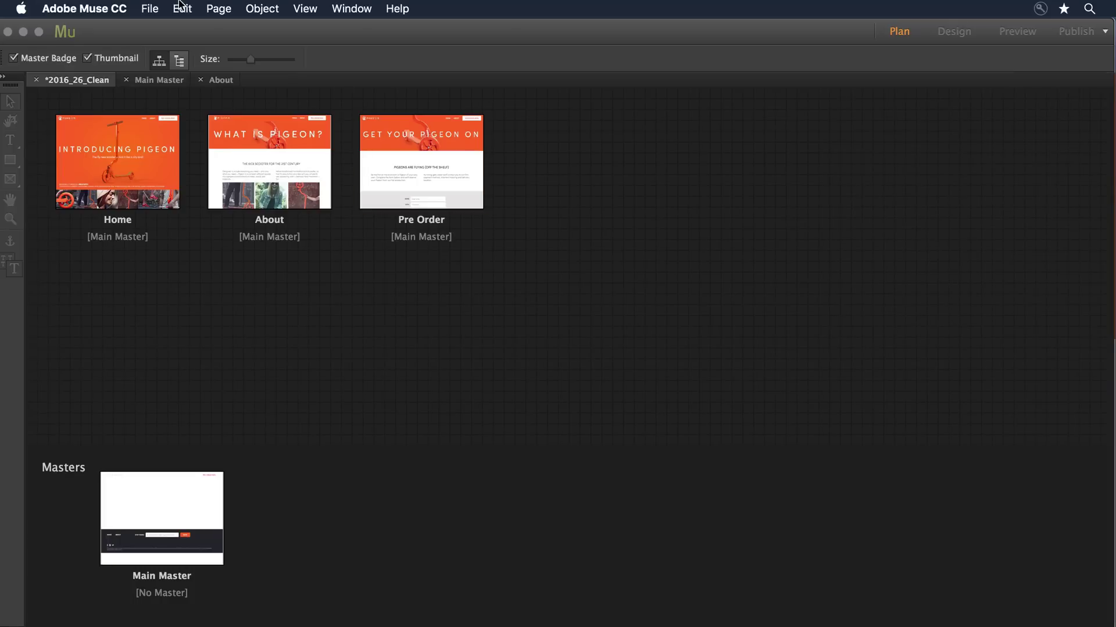
{"action": "left_click", "coordinate": [152, 8]}
{"action": "left_click", "coordinate": [330, 150]}
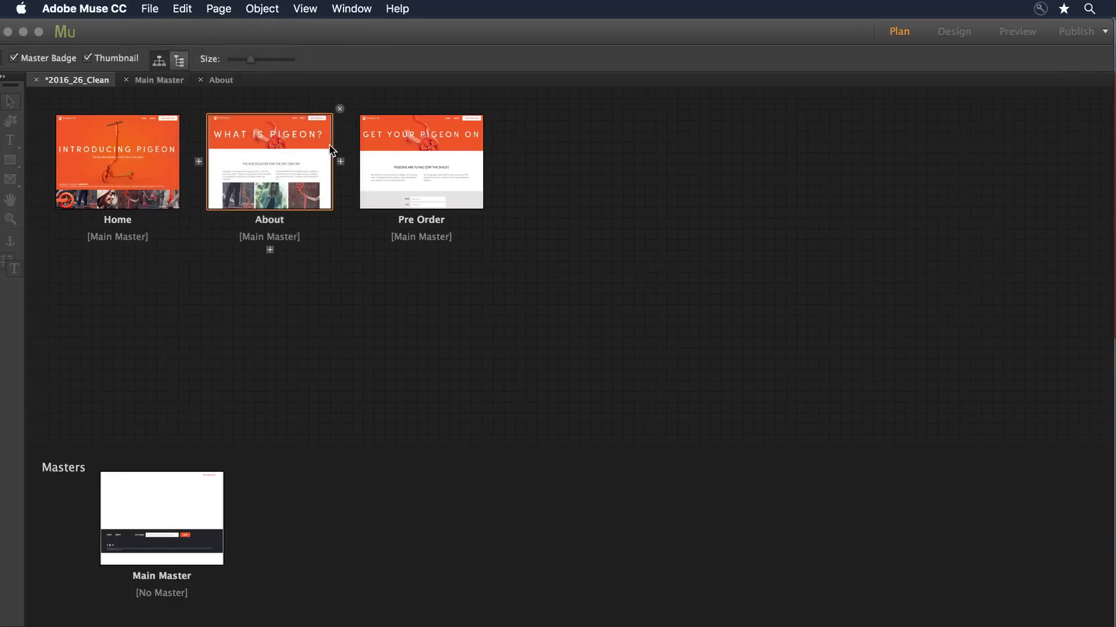
{"action": "double_click", "coordinate": [318, 145]}
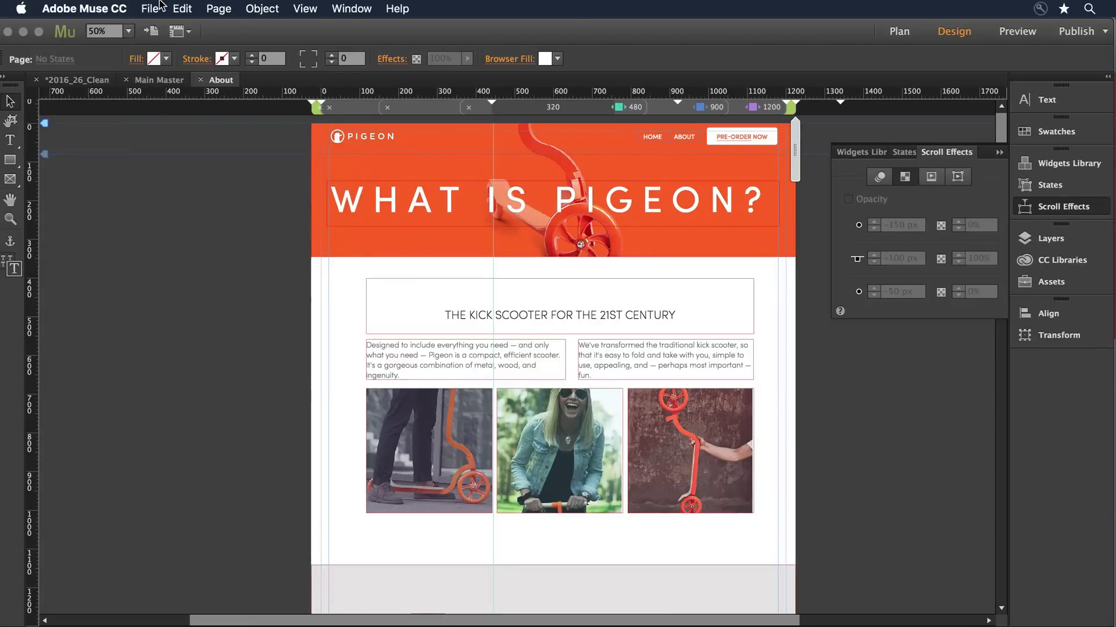
{"action": "left_click", "coordinate": [159, 7]}
{"action": "left_click", "coordinate": [198, 259]}
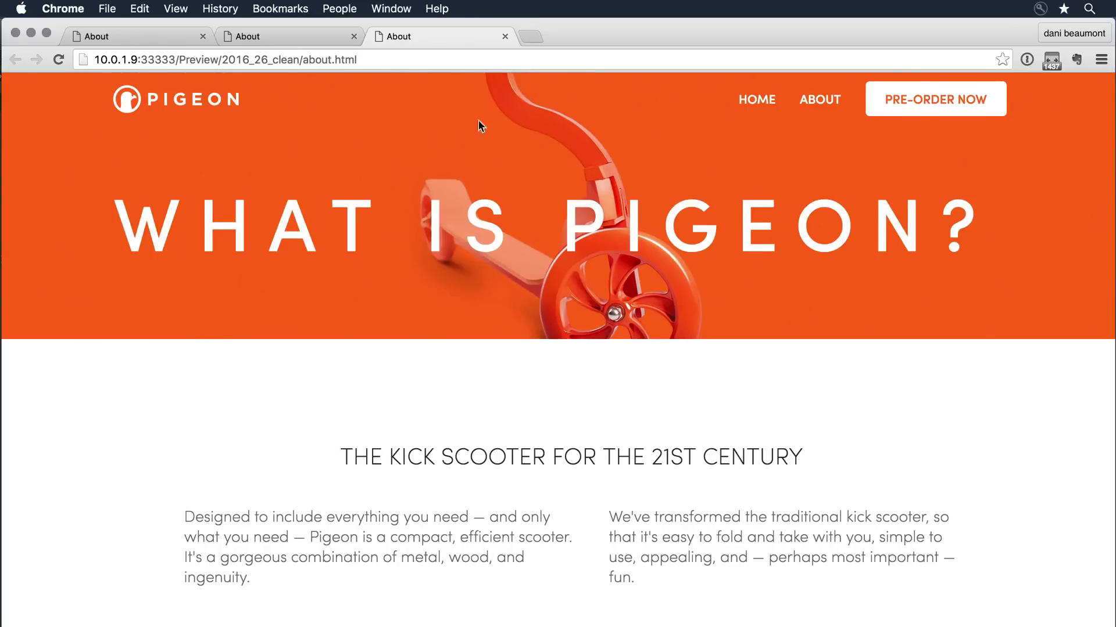
Scroll the Chrome preview to check the parallax hero, fading photos and orange header bar.
{"action": "scroll", "coordinate": [540, 203], "scroll_direction": "down", "scroll_amount": 2}
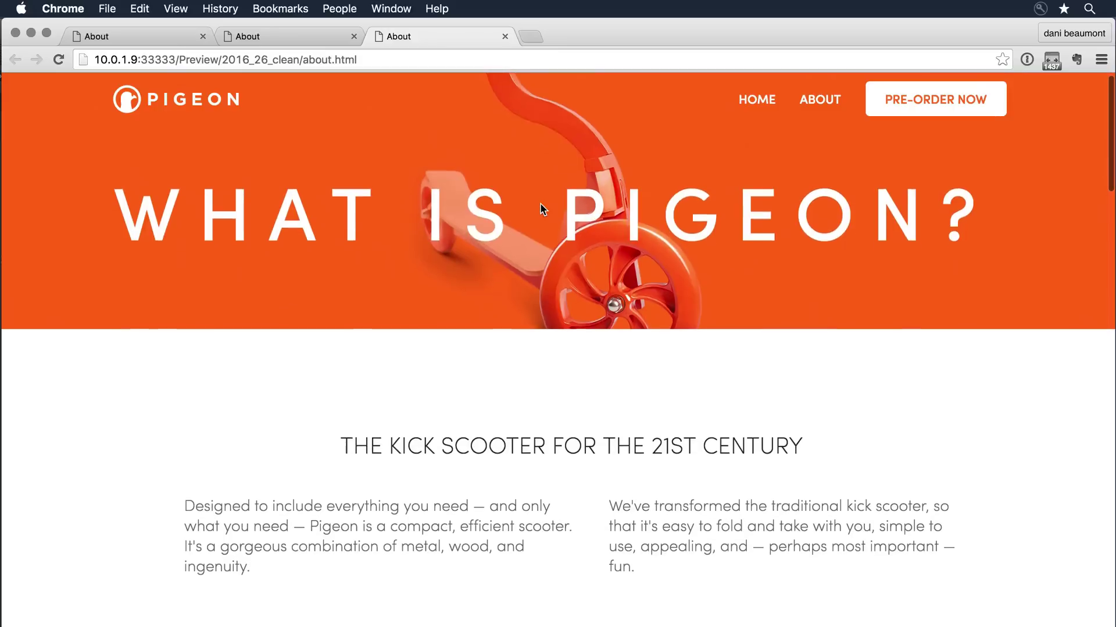
{"action": "scroll", "coordinate": [540, 203], "scroll_direction": "down", "scroll_amount": 2}
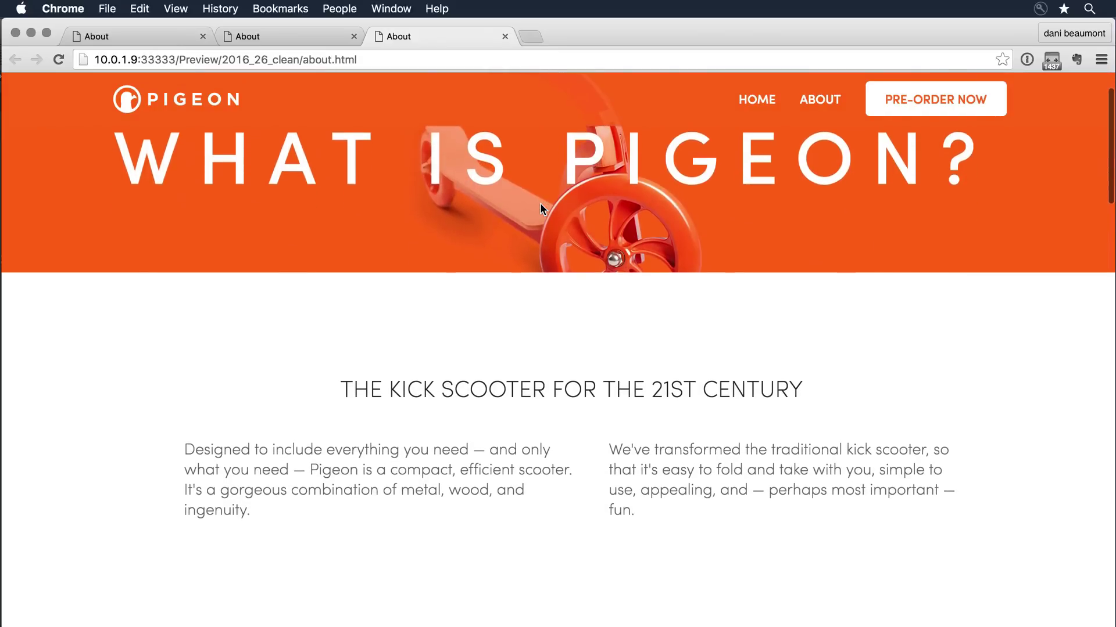
{"action": "scroll", "coordinate": [539, 203], "scroll_direction": "down", "scroll_amount": 4}
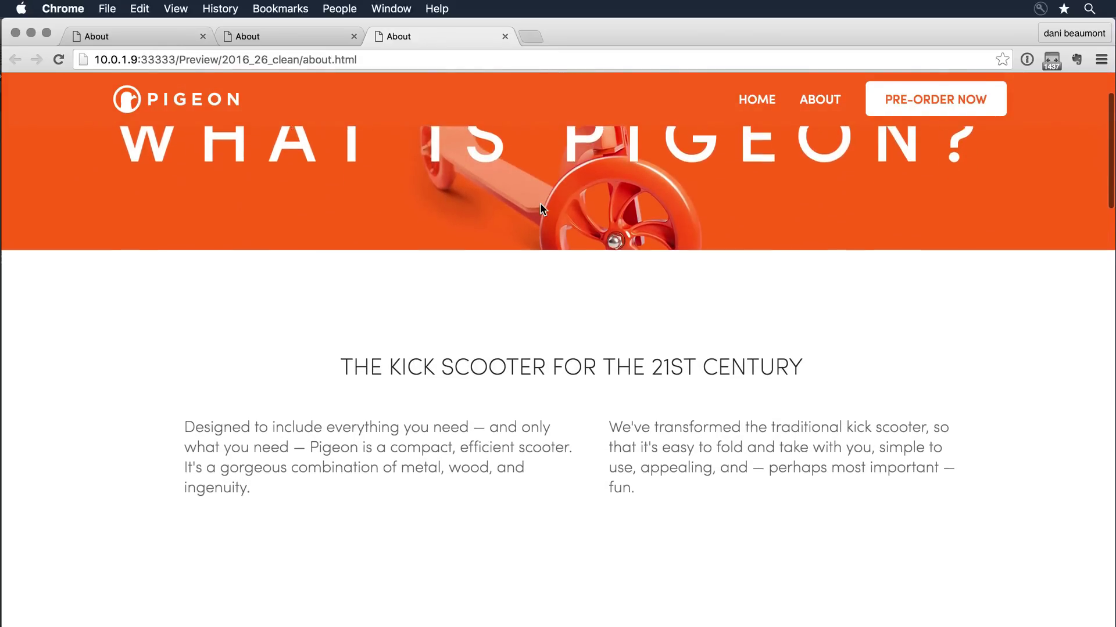
{"action": "scroll", "coordinate": [540, 209], "scroll_direction": "down", "scroll_amount": 6}
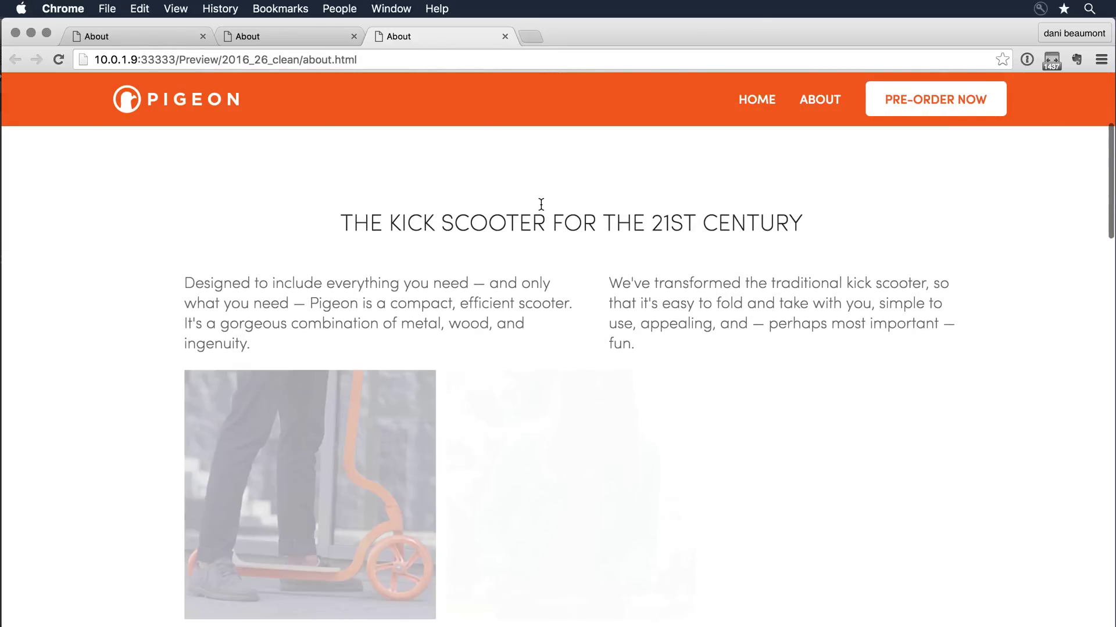
{"action": "scroll", "coordinate": [539, 204], "scroll_direction": "down", "scroll_amount": 2}
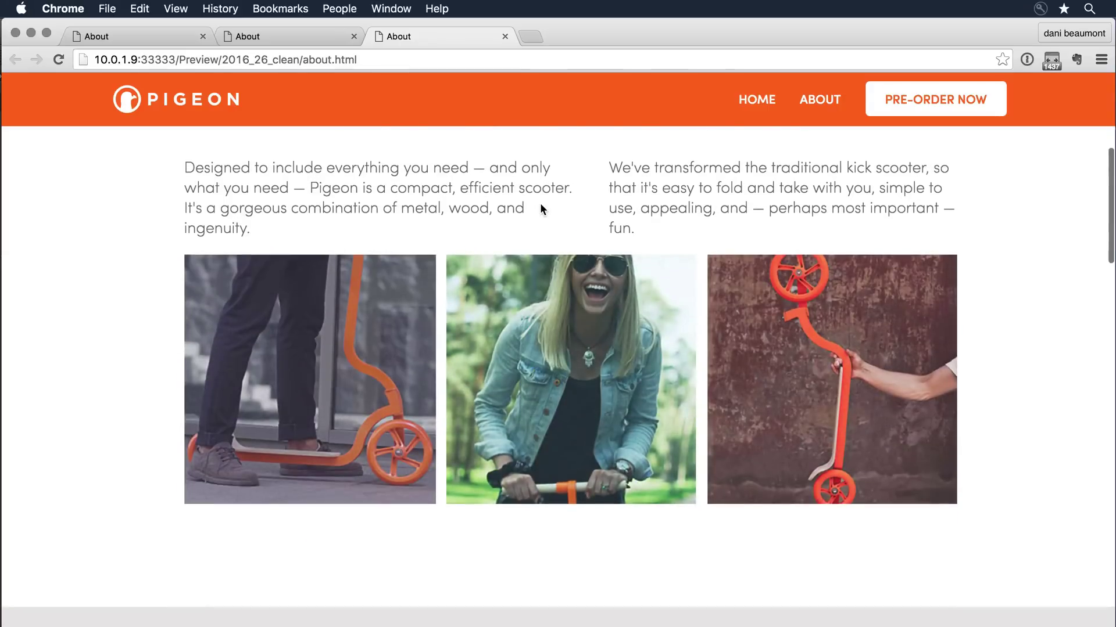
{"action": "scroll", "coordinate": [539, 203], "scroll_direction": "up", "scroll_amount": 5}
{"action": "scroll", "coordinate": [540, 206], "scroll_direction": "up", "scroll_amount": 8}
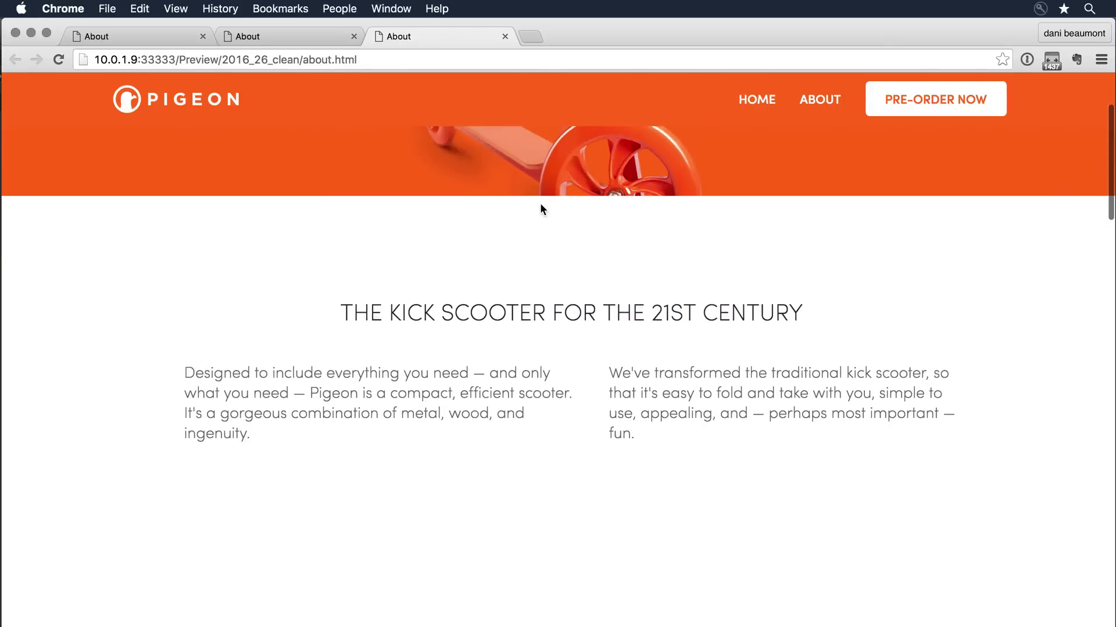
{"action": "scroll", "coordinate": [540, 208], "scroll_direction": "up", "scroll_amount": 2}
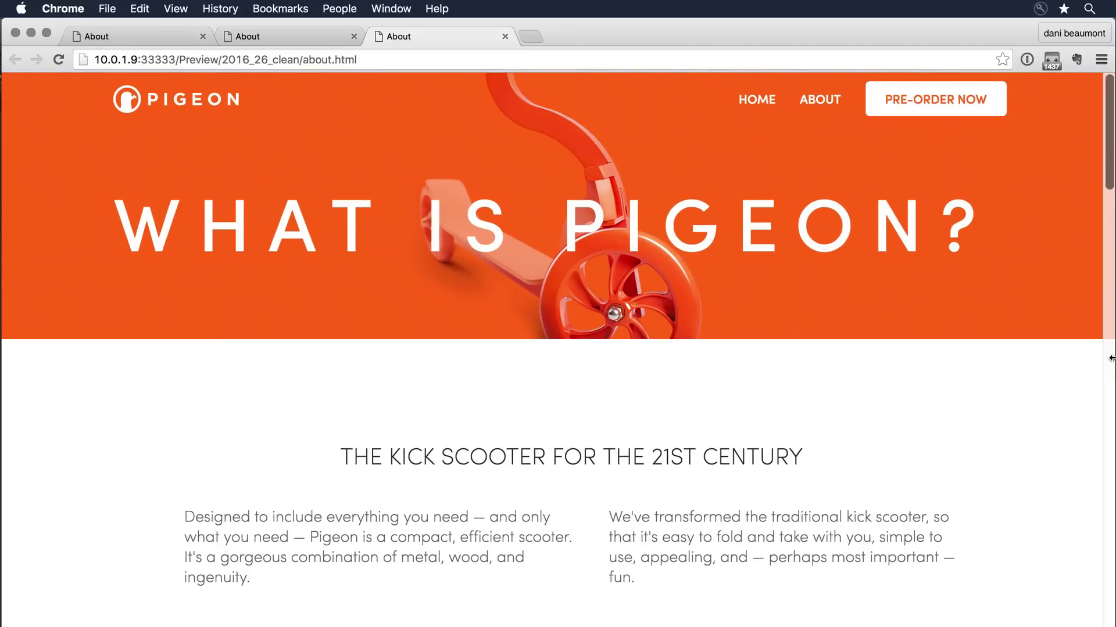
Narrow the Chrome window and scroll to check the About page reflows.
{"action": "left_click_drag", "start_coordinate": [1112, 358], "coordinate": [932, 436]}
{"action": "scroll", "coordinate": [890, 488], "scroll_direction": "down", "scroll_amount": 8}
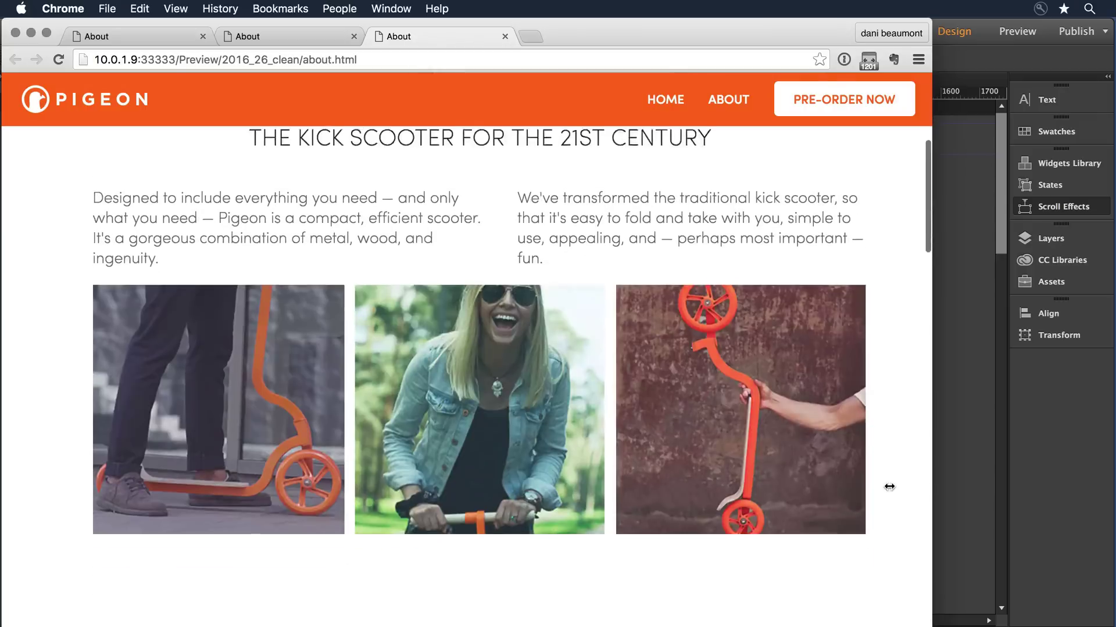
{"action": "scroll", "coordinate": [889, 487], "scroll_direction": "up", "scroll_amount": 1}
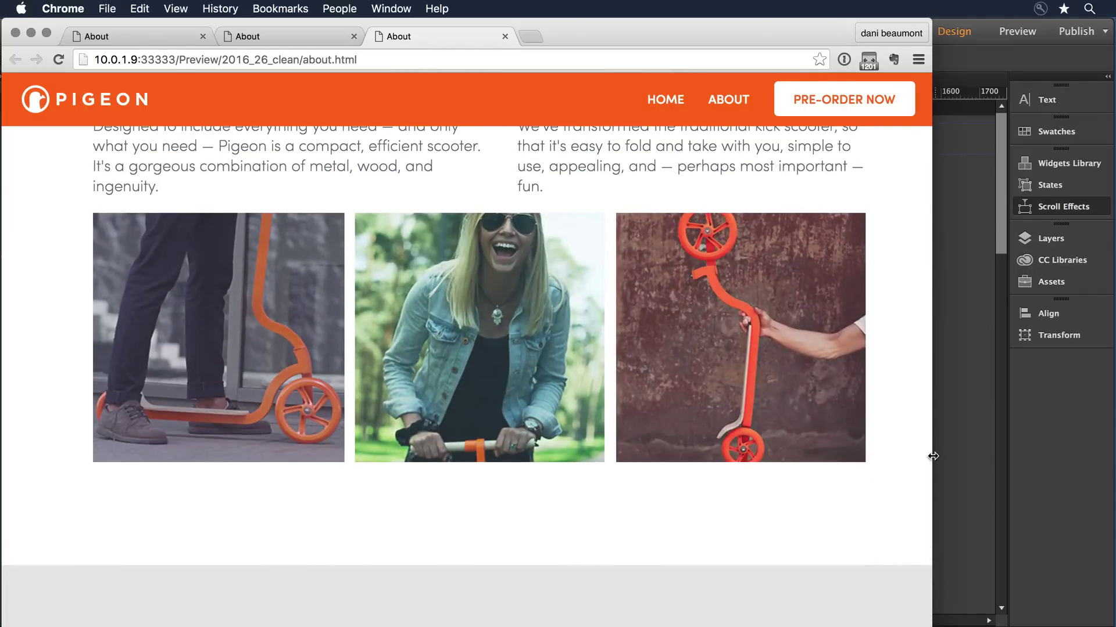
Resize the window to smaller widths and scroll down the whole page to confirm the layout.
{"action": "left_click_drag", "start_coordinate": [927, 457], "coordinate": [911, 459]}
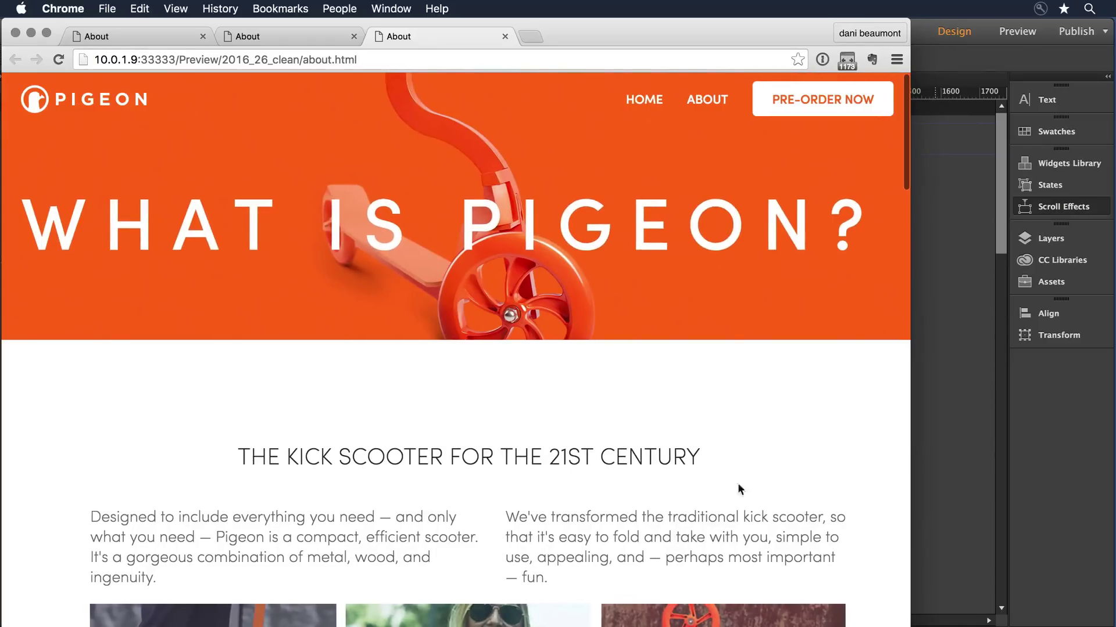
{"action": "scroll", "coordinate": [719, 495], "scroll_direction": "down", "scroll_amount": 1}
{"action": "scroll", "coordinate": [720, 495], "scroll_direction": "down", "scroll_amount": 12}
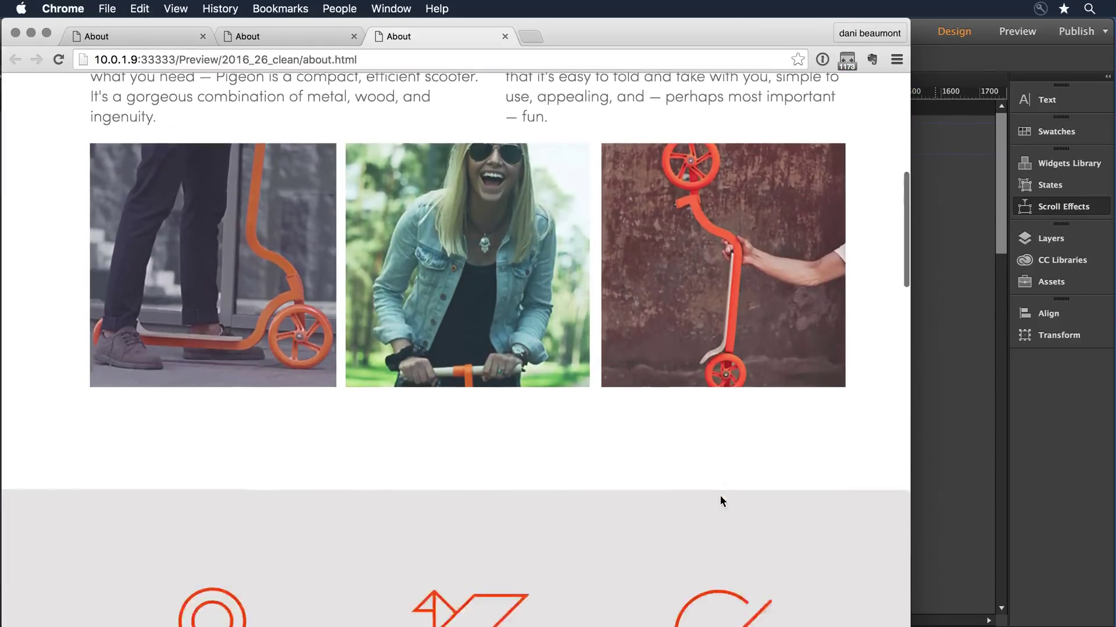
{"action": "scroll", "coordinate": [720, 495], "scroll_direction": "down", "scroll_amount": 17}
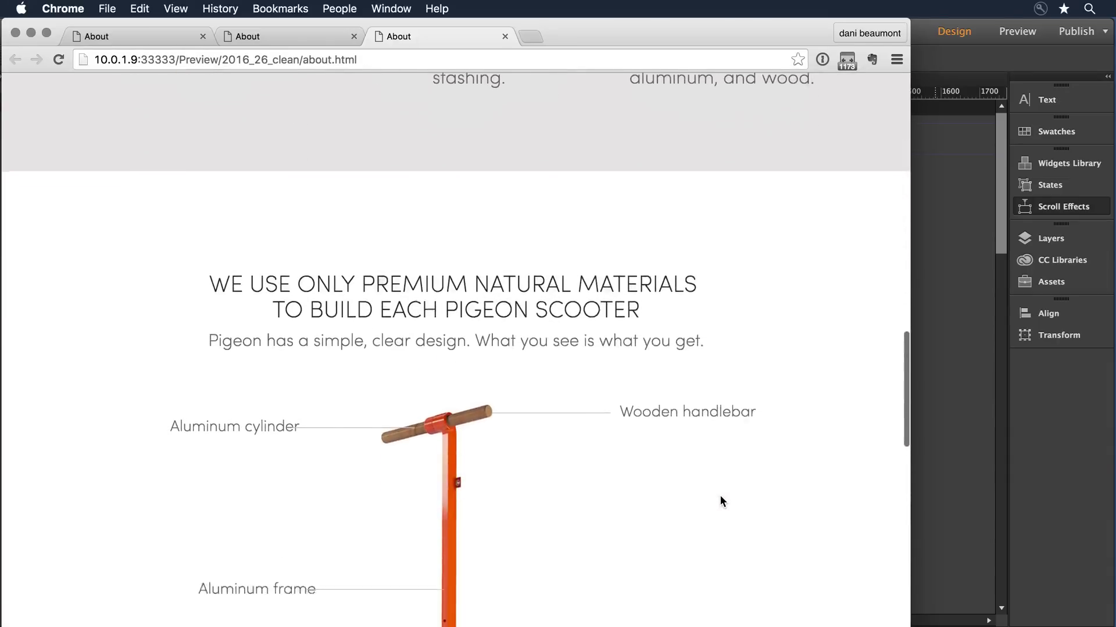
{"action": "scroll", "coordinate": [720, 495], "scroll_direction": "down", "scroll_amount": 2}
{"action": "scroll", "coordinate": [720, 495], "scroll_direction": "up", "scroll_amount": 20}
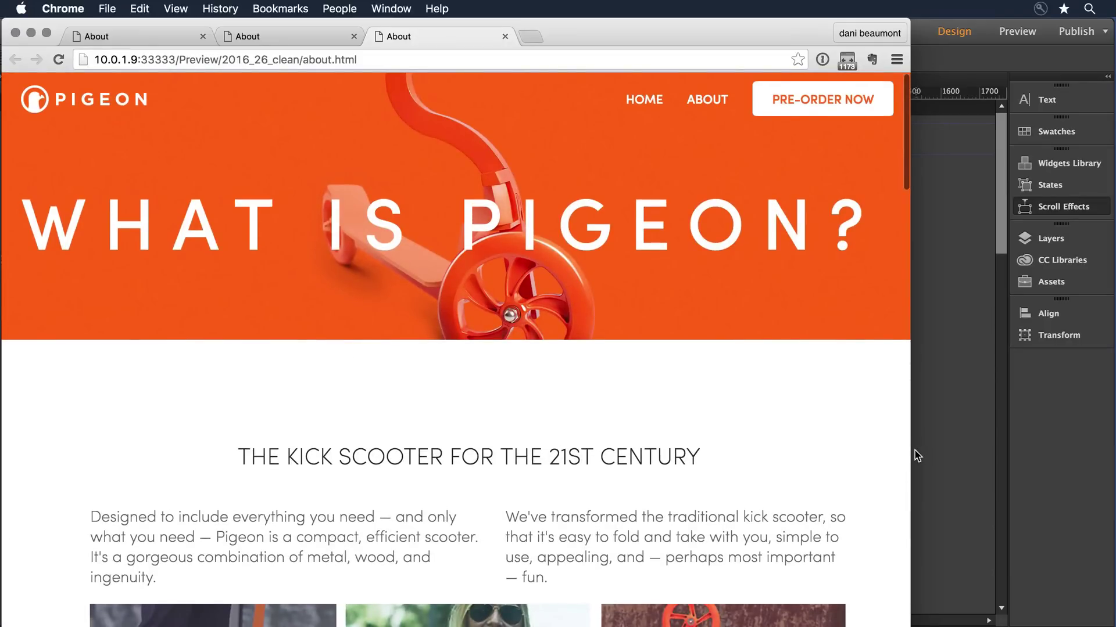
{"action": "left_click_drag", "start_coordinate": [901, 452], "coordinate": [951, 475]}
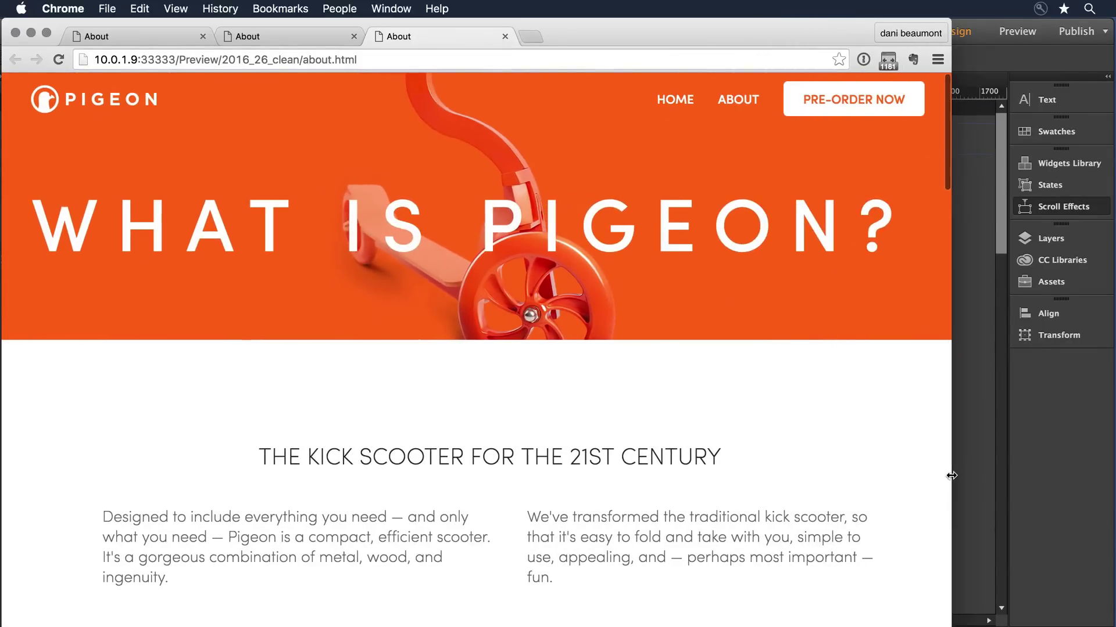